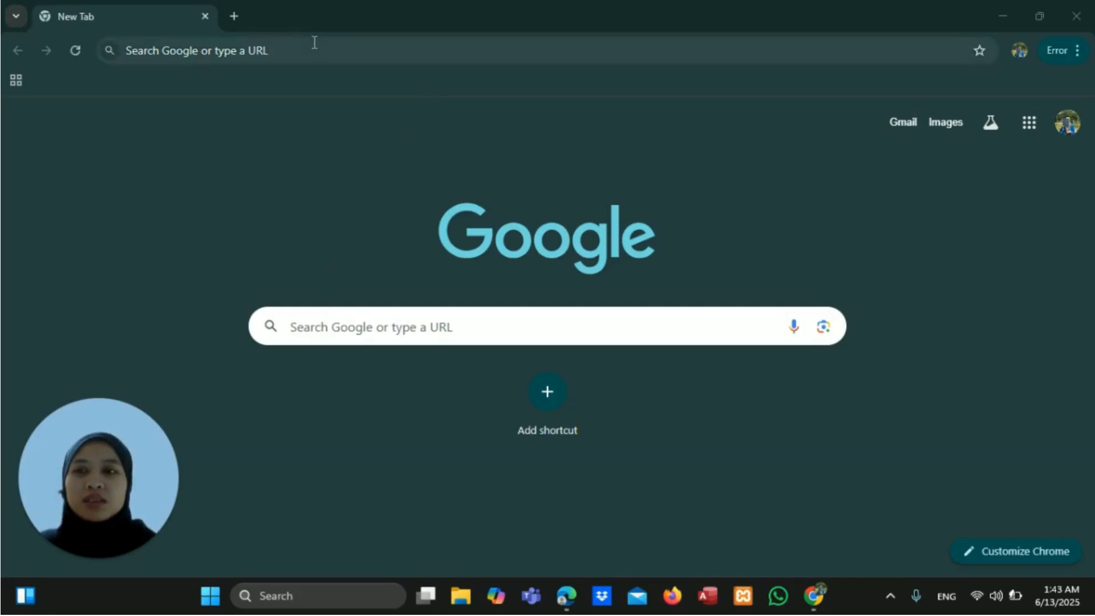
# - Search Google for "quizizz" and open the official Quizizz website from the results
pyautogui.click(319, 313)
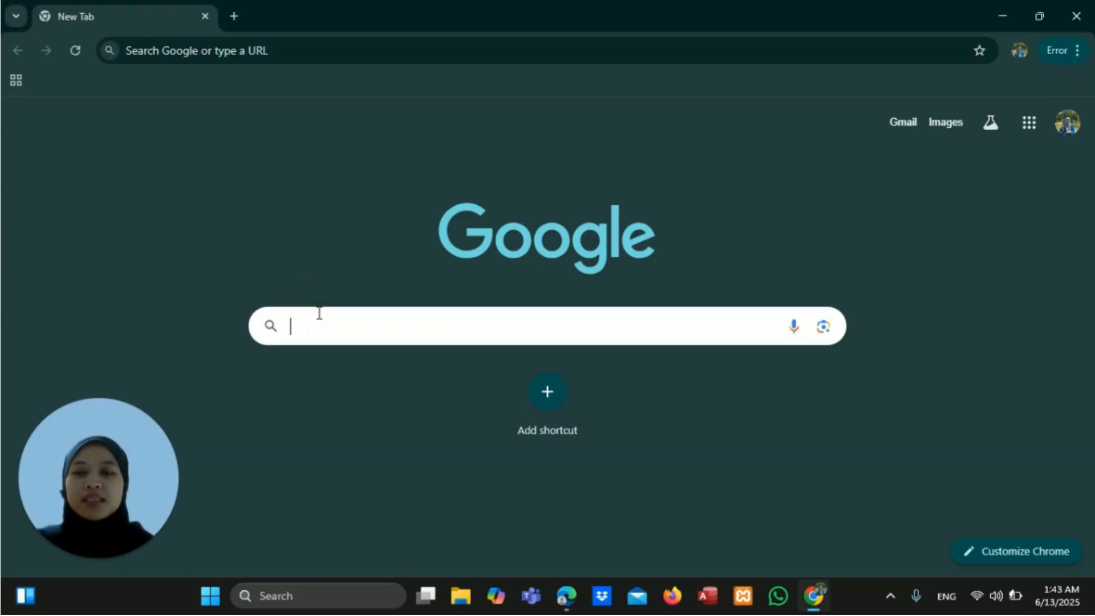
pyautogui.write('QUIZizz')
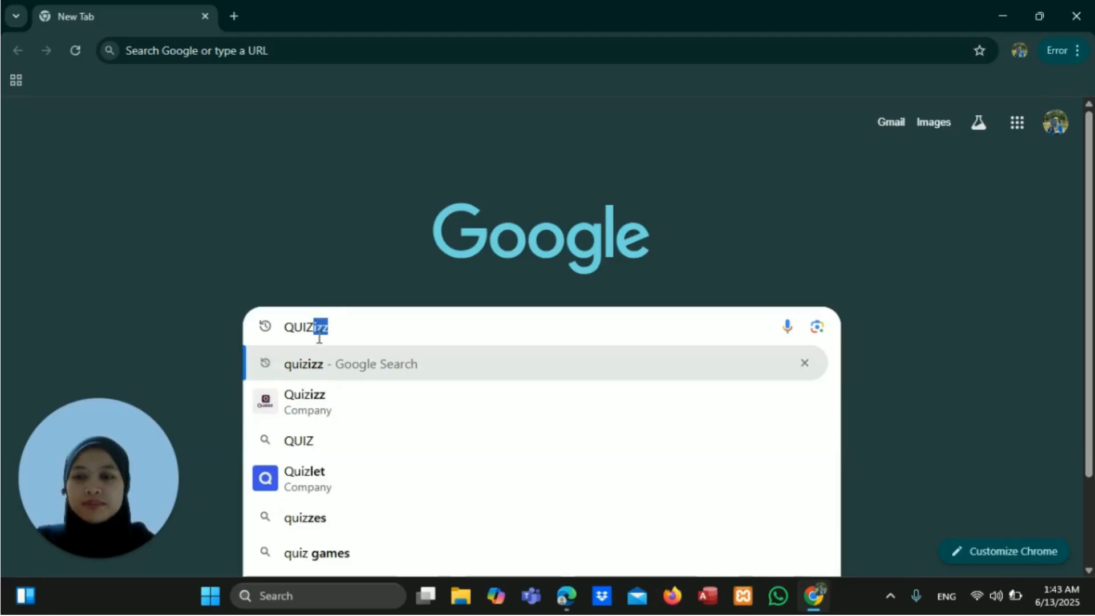
pyautogui.click(304, 383)
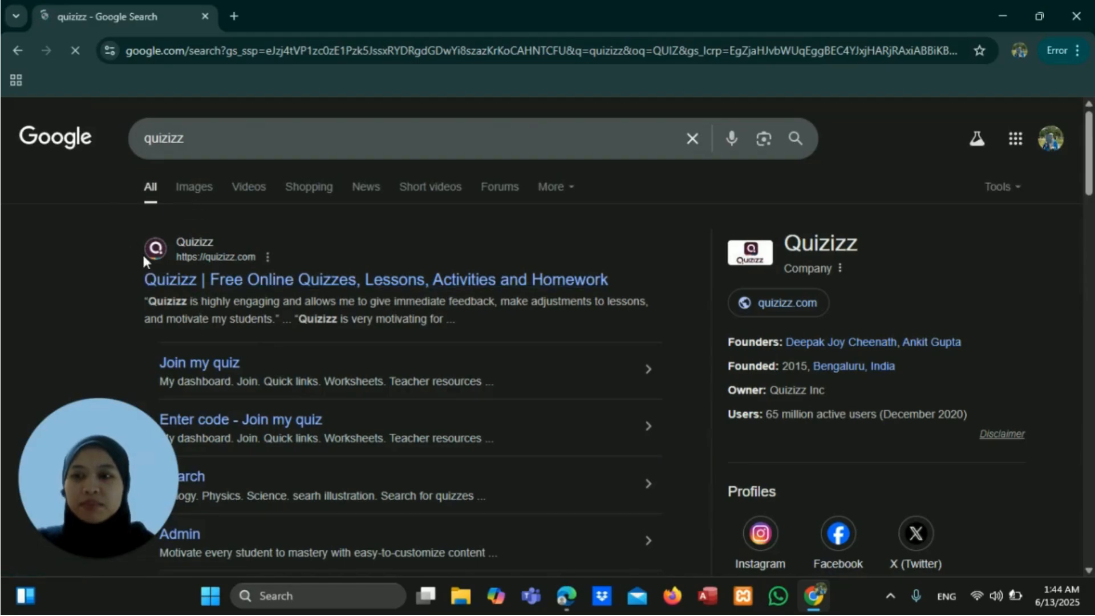
pyautogui.click(169, 281)
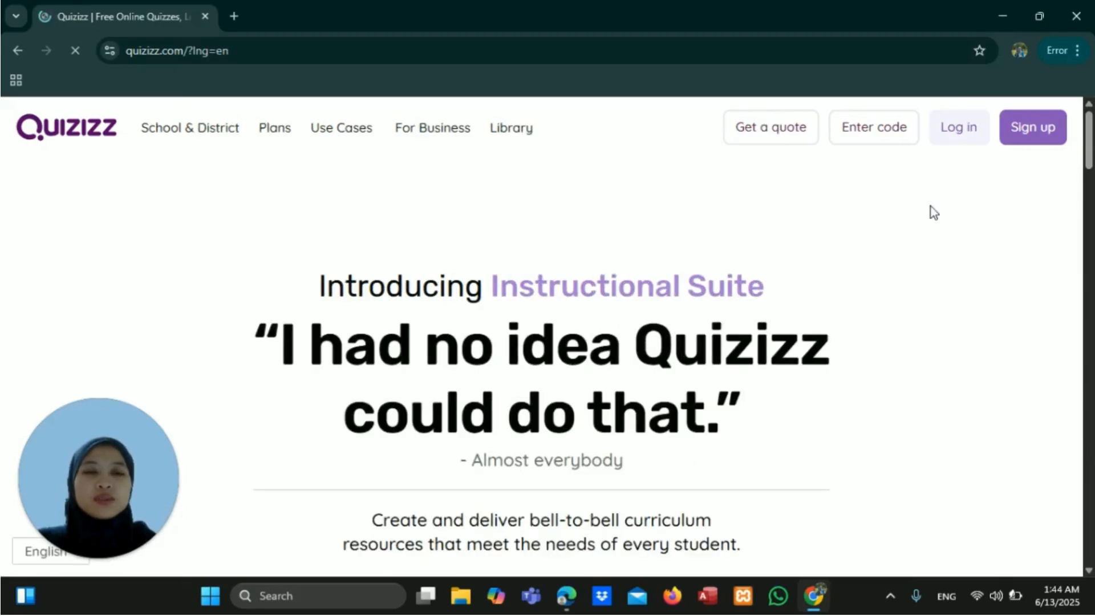
# - Dismiss the Google sign-in prompt and log in to Quizizz with the existing Google account
pyautogui.scroll(-2, 930, 206)
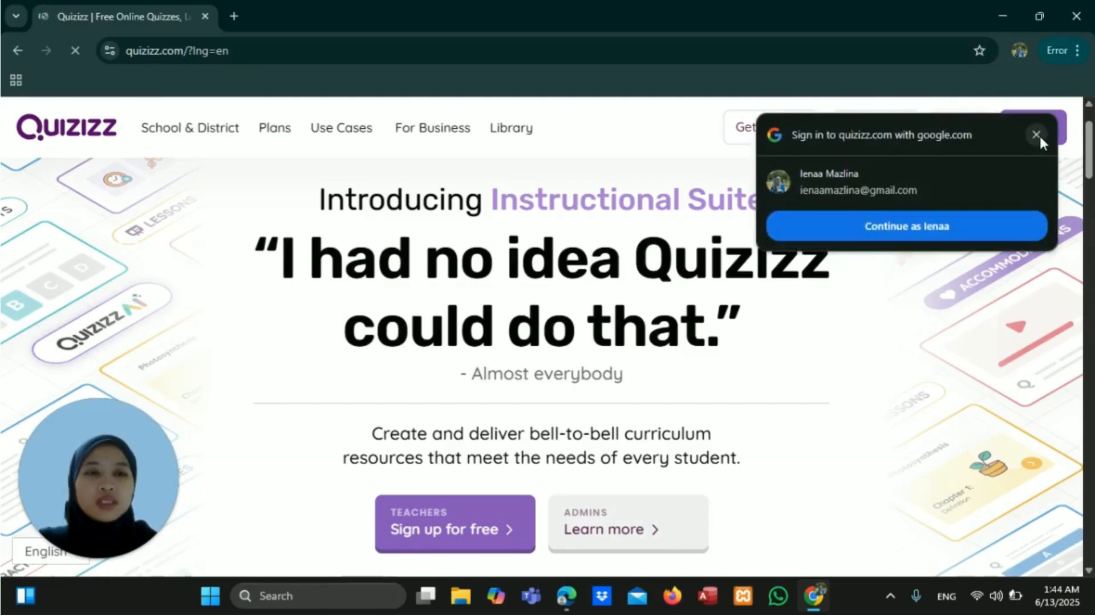
pyautogui.click(1039, 135)
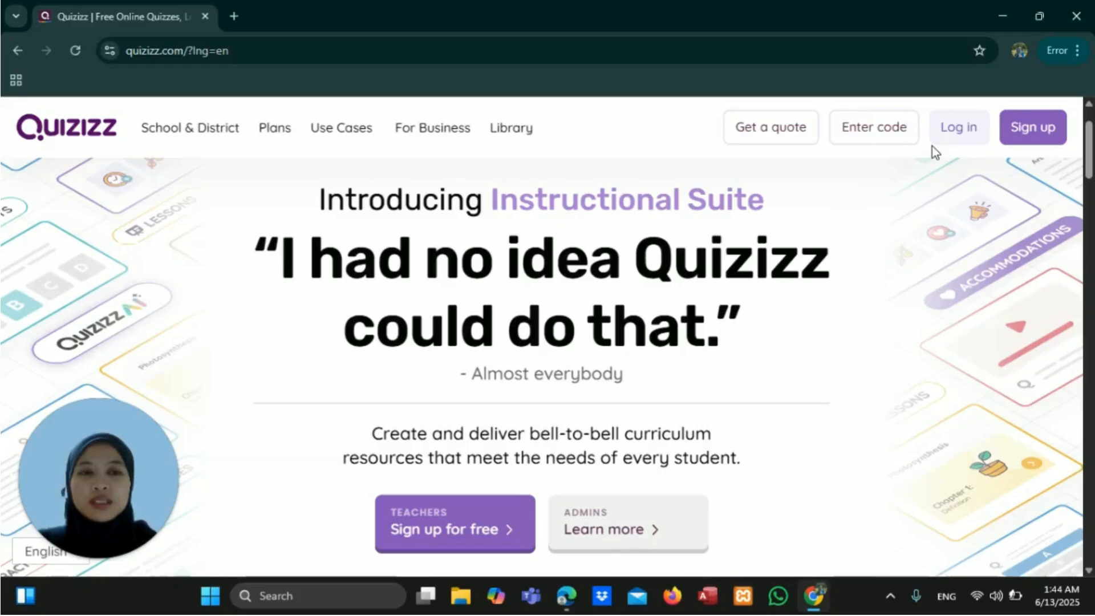
pyautogui.click(945, 133)
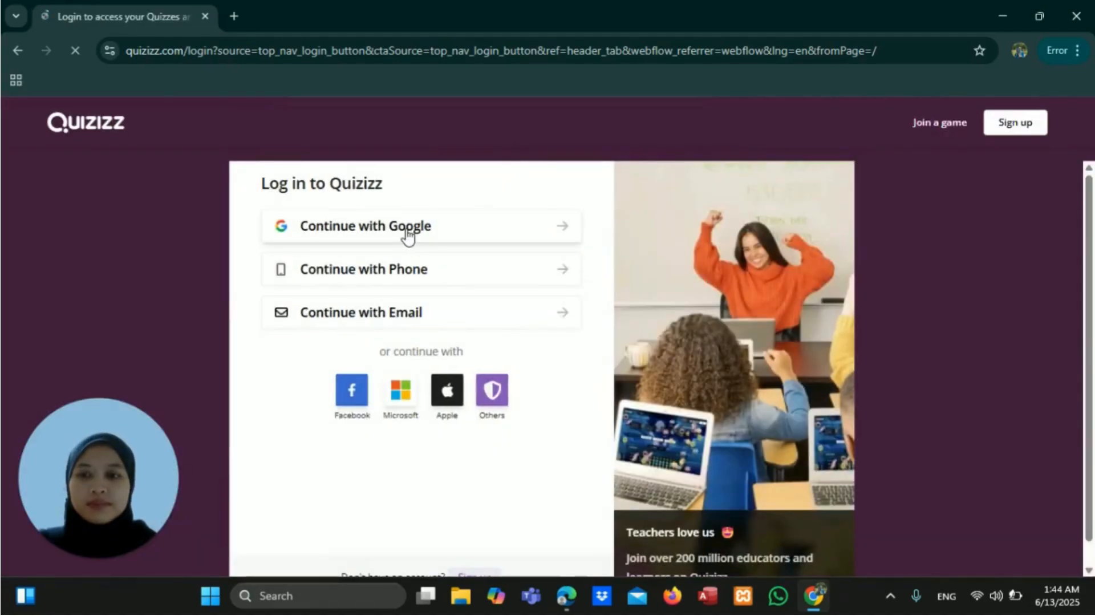
pyautogui.click(407, 233)
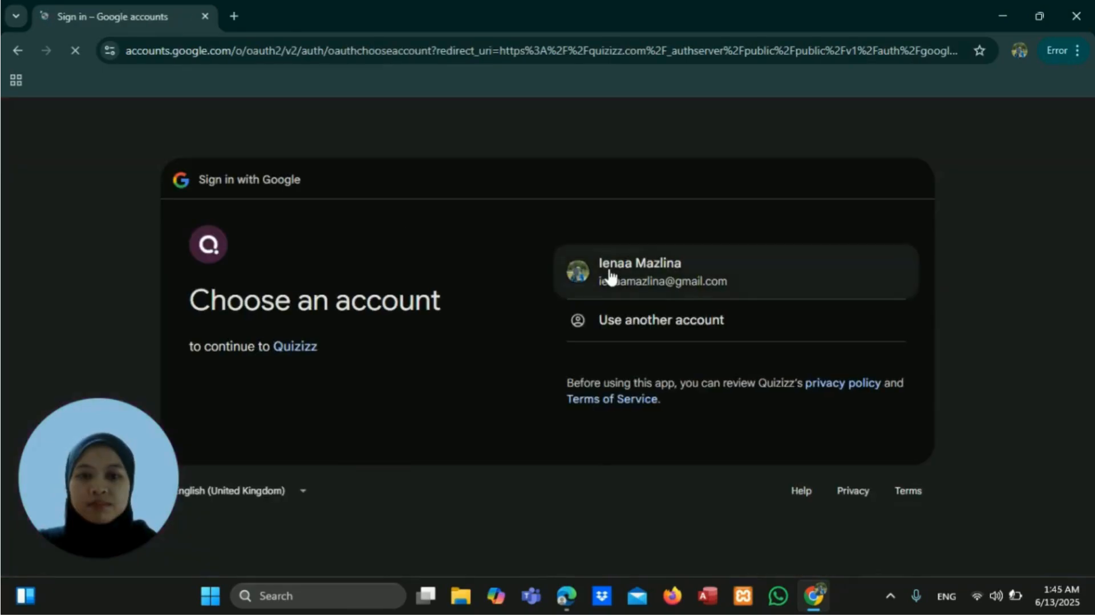
pyautogui.click(608, 273)
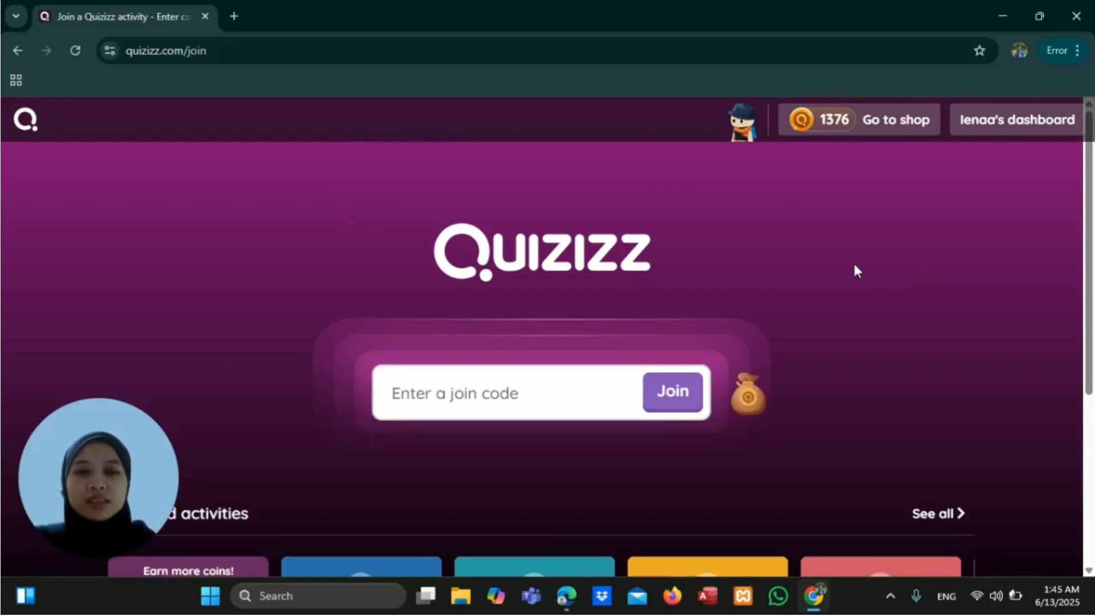
# - Go to the account's dashboard and create a new quiz of the Assessment type
pyautogui.scroll(-2, 854, 253)
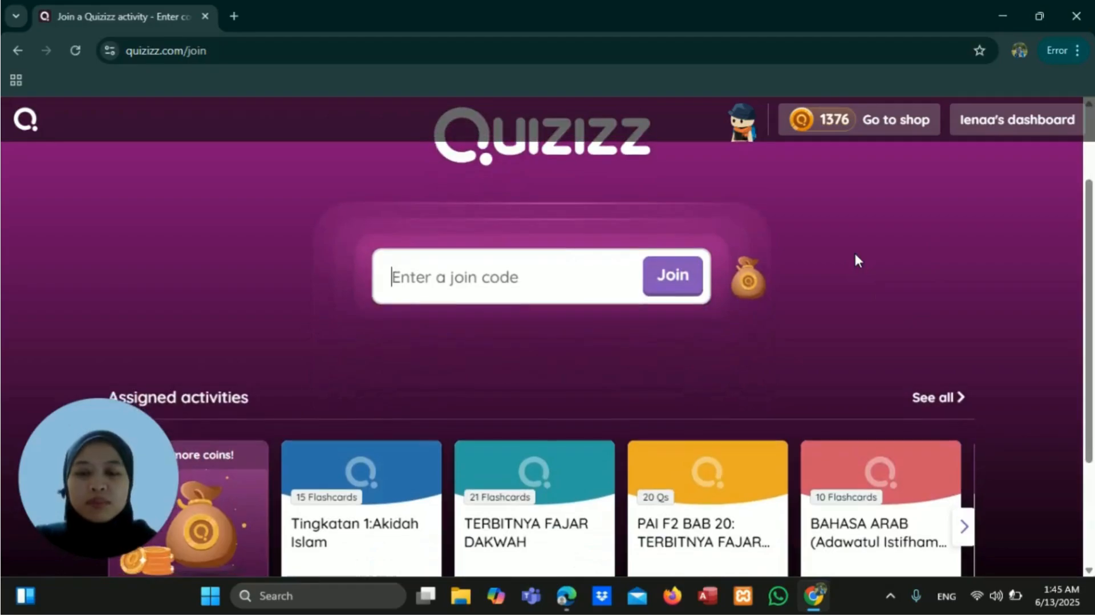
pyautogui.scroll(1, 853, 251)
pyautogui.scroll(1, 853, 259)
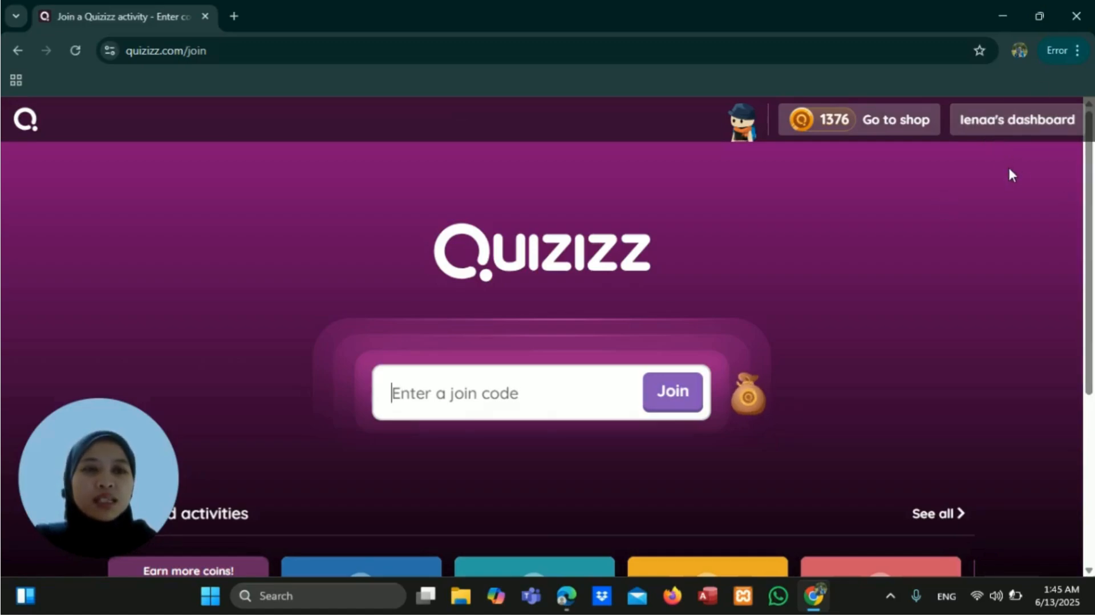
pyautogui.click(1010, 121)
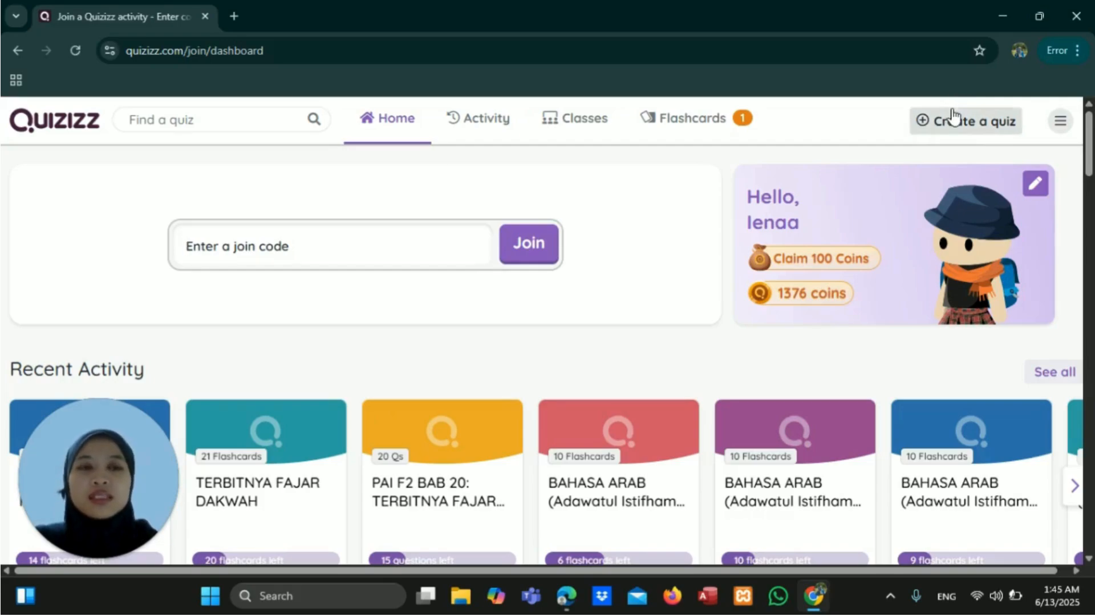
pyautogui.click(953, 118)
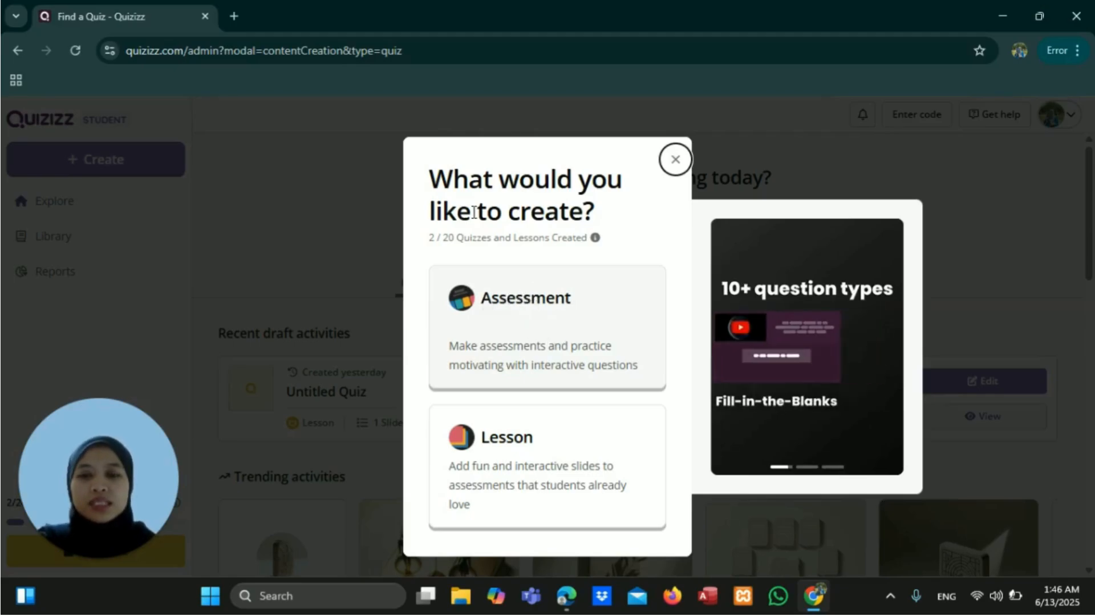
pyautogui.click(489, 301)
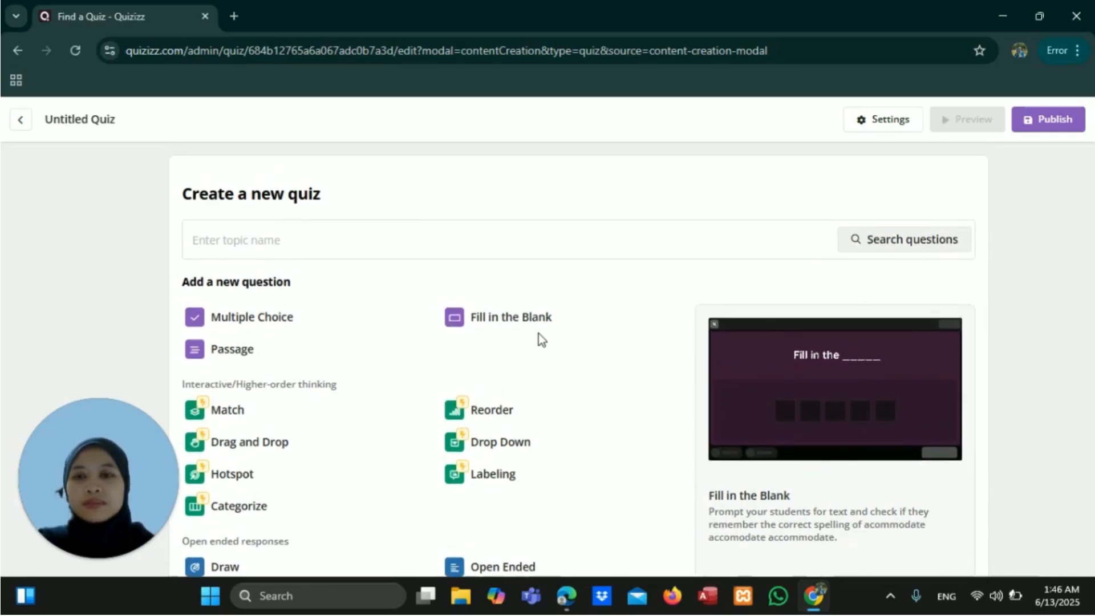
# - Look through the question types offered for the new quiz, from Multiple Choice to the open-ended responses
pyautogui.scroll(-2, 458, 262)
pyautogui.scroll(-1, 458, 262)
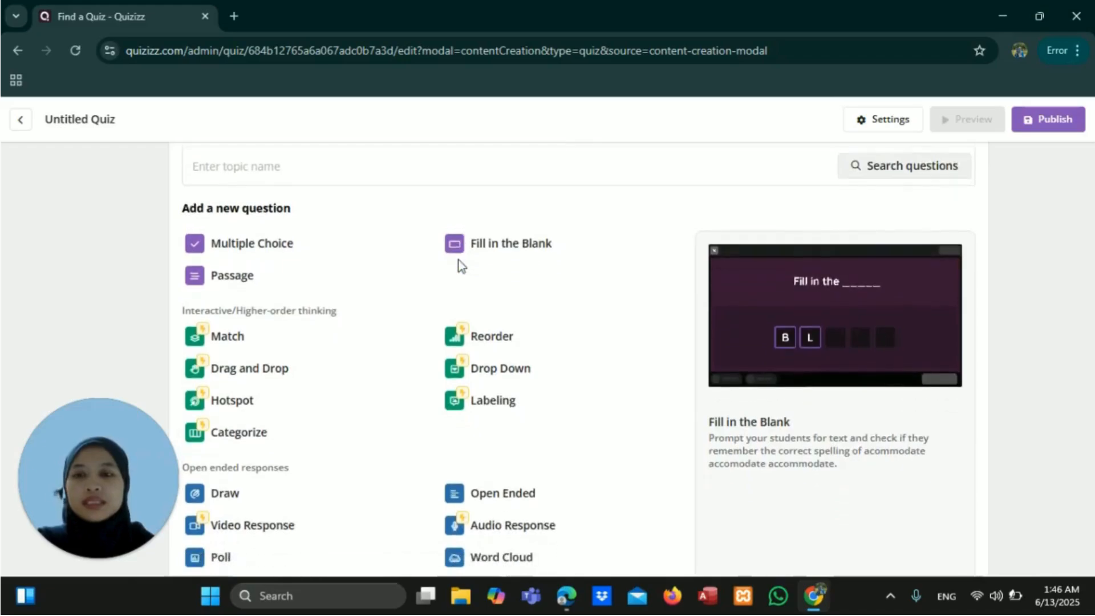
pyautogui.scroll(2, 459, 263)
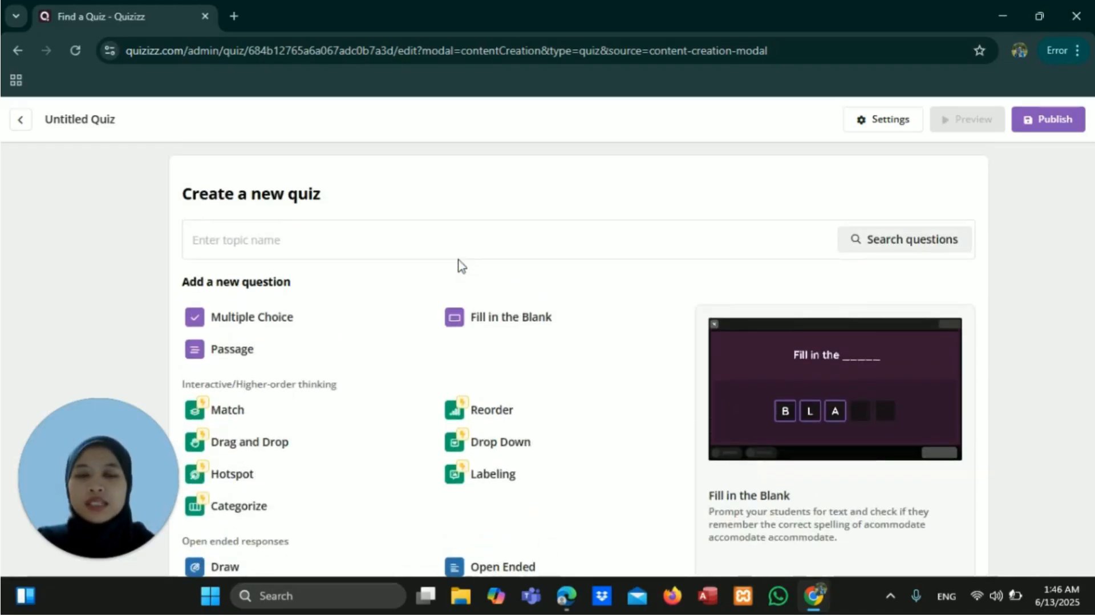
pyautogui.scroll(-1, 461, 264)
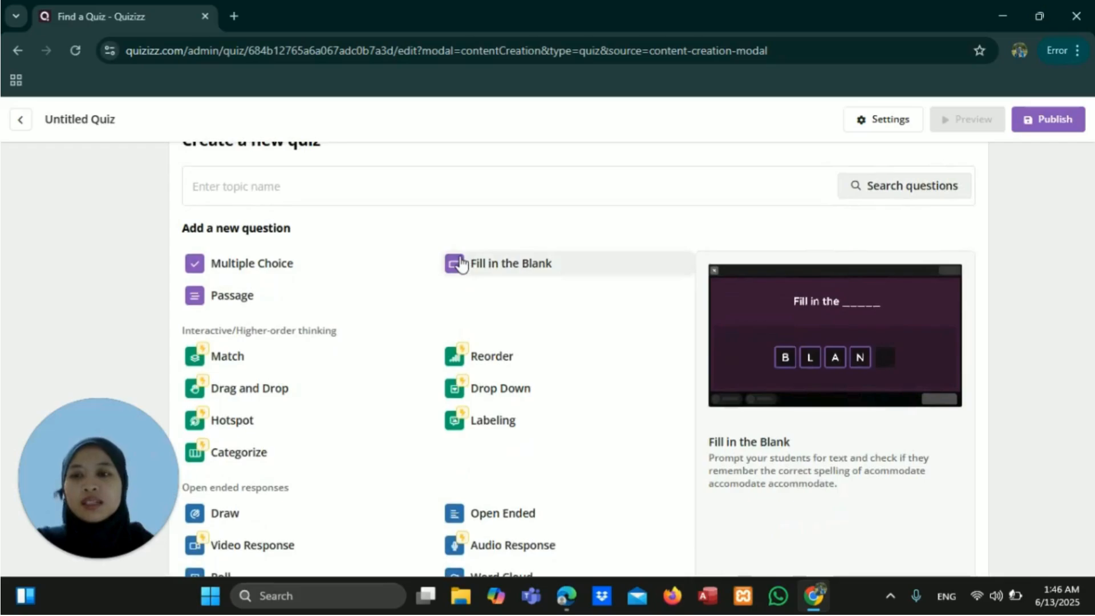
pyautogui.scroll(1, 462, 264)
pyautogui.scroll(-1, 462, 264)
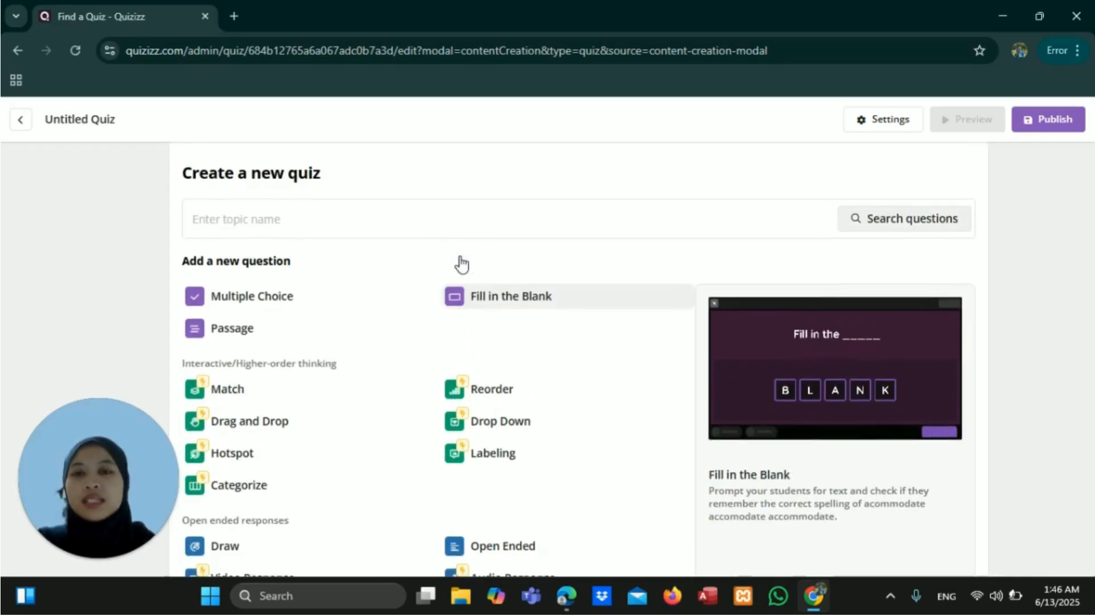
pyautogui.scroll(1, 462, 264)
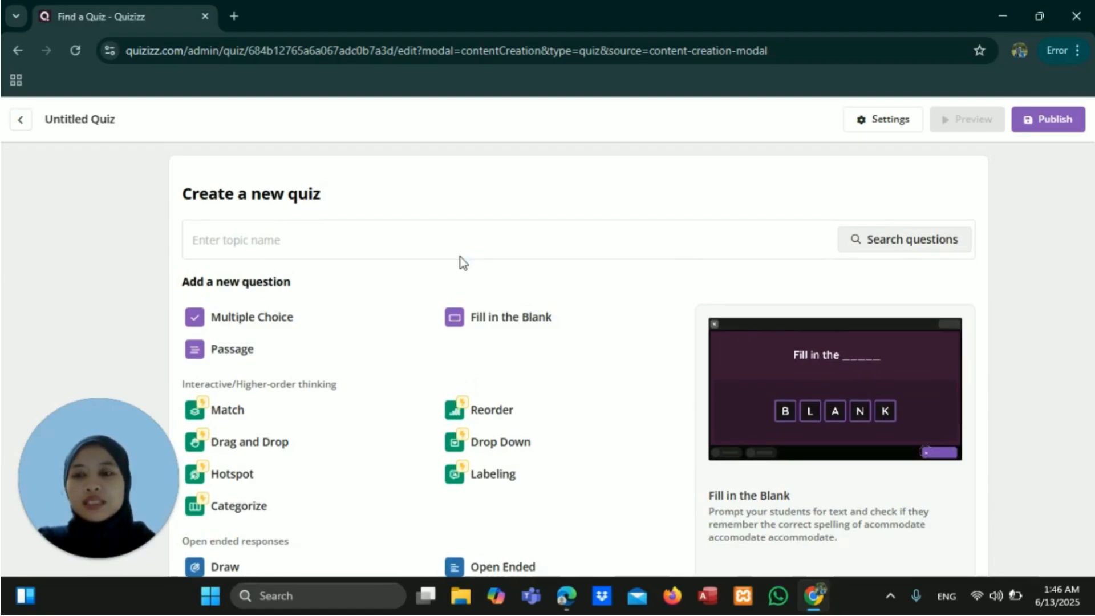
pyautogui.scroll(-3, 459, 260)
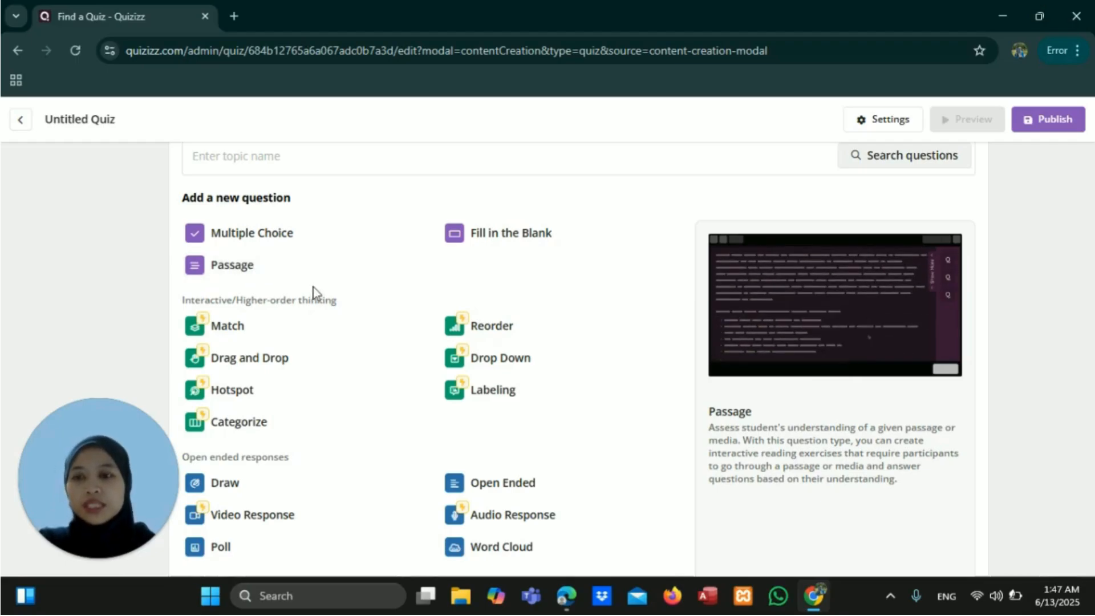
pyautogui.scroll(-1, 379, 442)
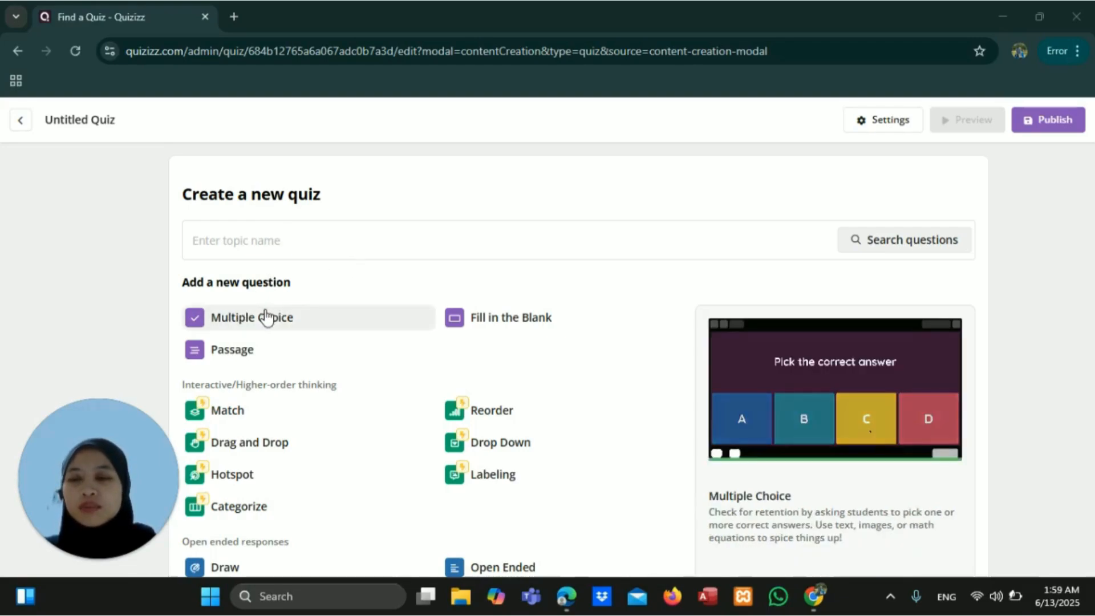
# - Add a Multiple Choice question to the quiz and look over its question and answer fields
pyautogui.click(300, 321)
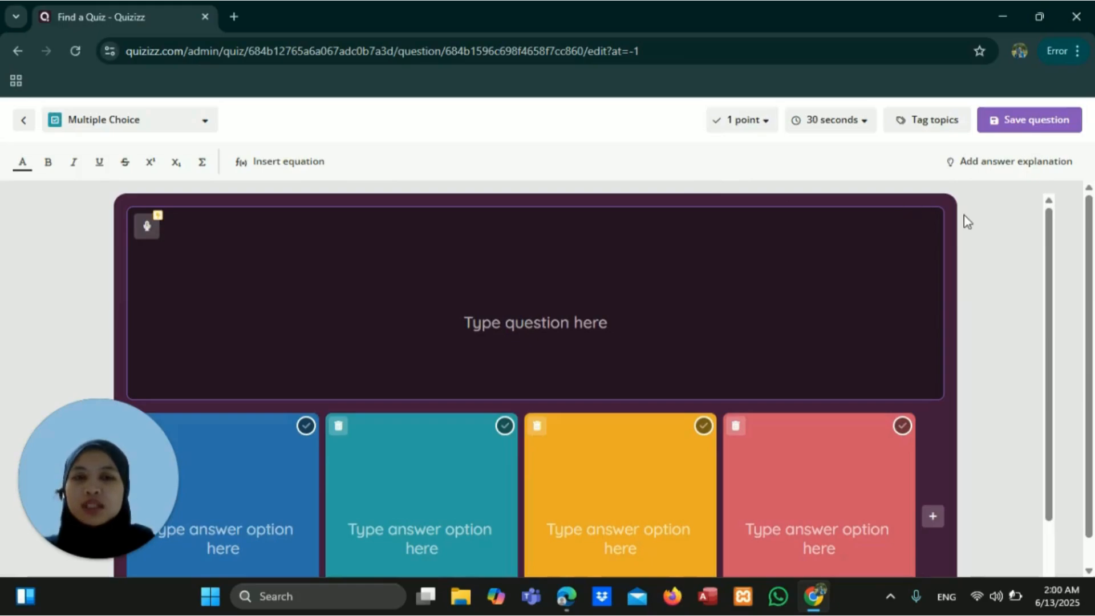
pyautogui.scroll(-1, 530, 276)
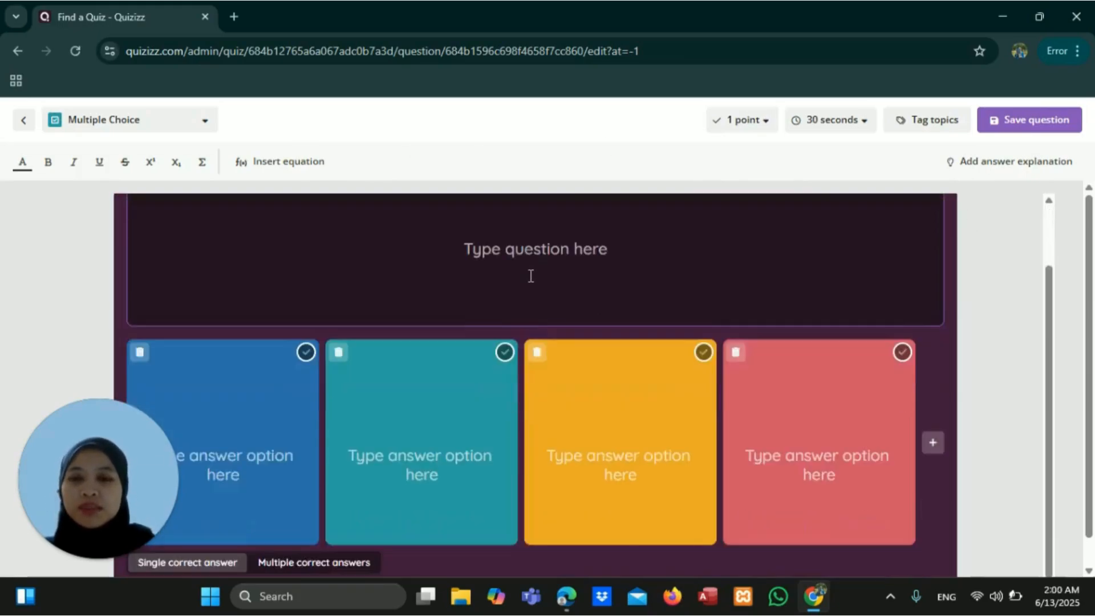
pyautogui.scroll(1, 530, 276)
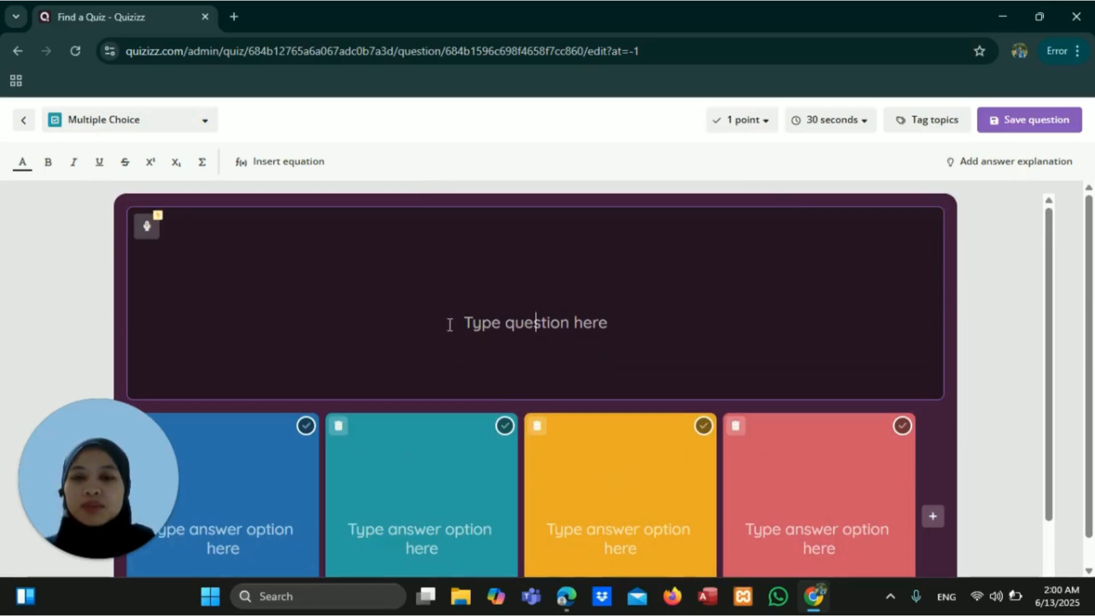
pyautogui.scroll(-1, 520, 310)
pyautogui.scroll(1, 521, 311)
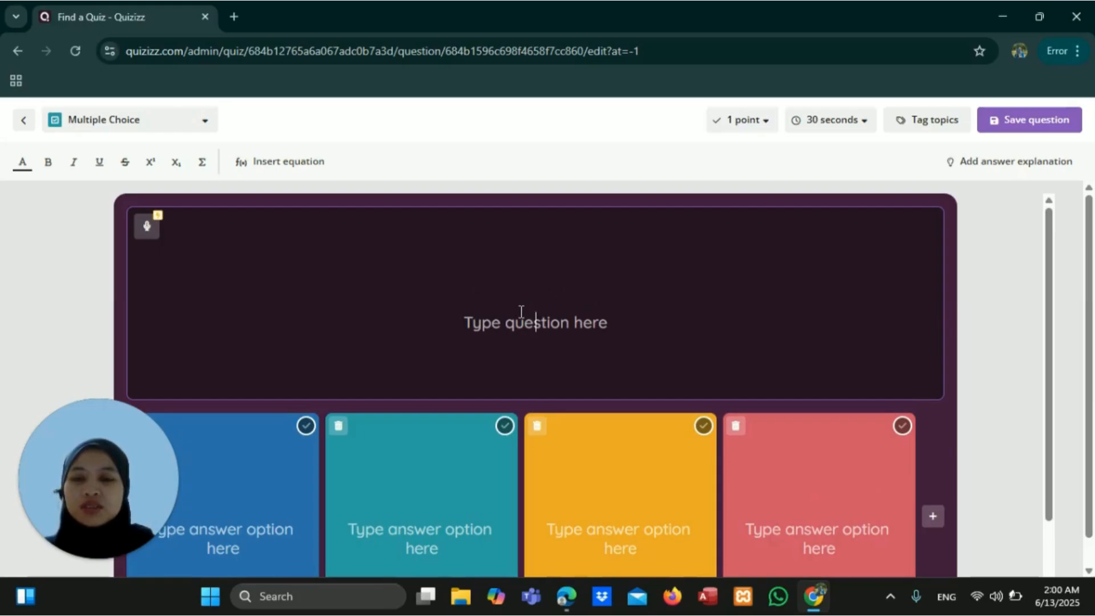
pyautogui.scroll(-1, 520, 311)
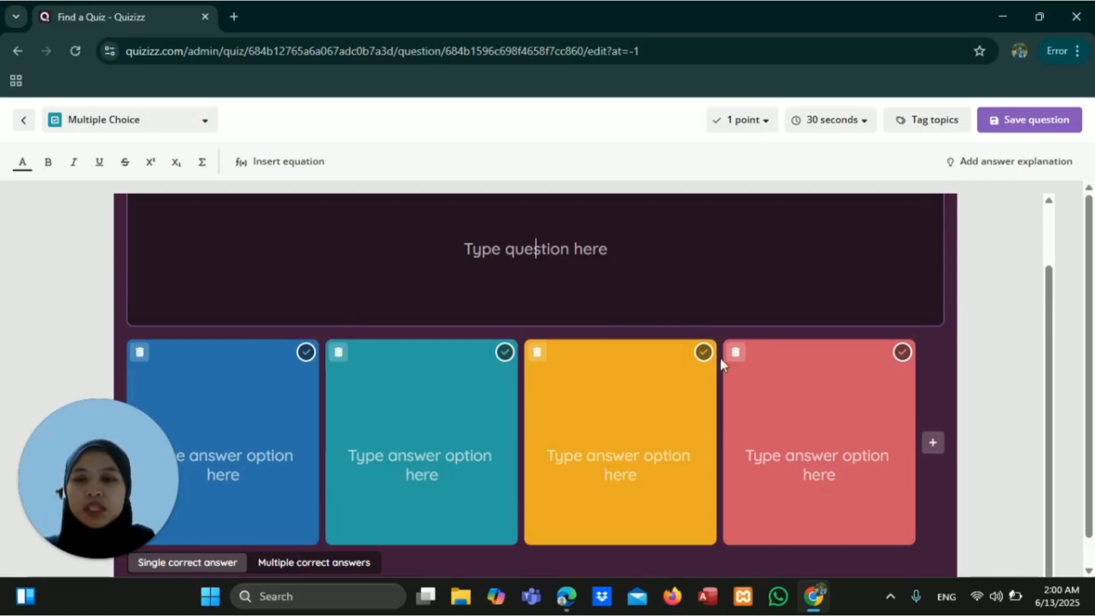
pyautogui.scroll(1, 657, 312)
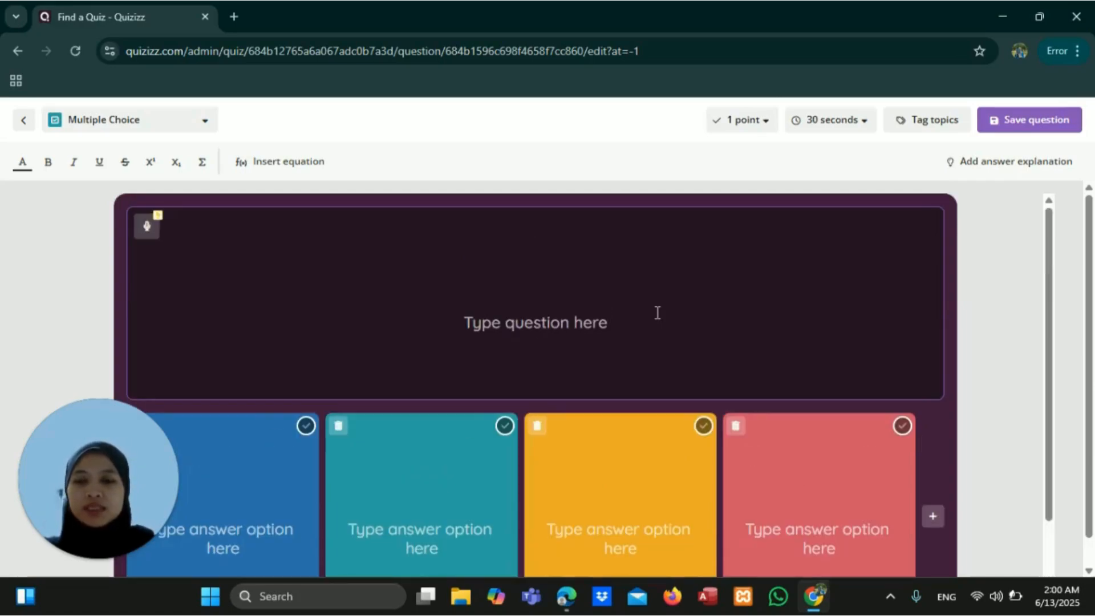
# - Enter "Apakah maksud bagi nun sakinah?" as the text of the multiple-choice question
pyautogui.press('capslock')
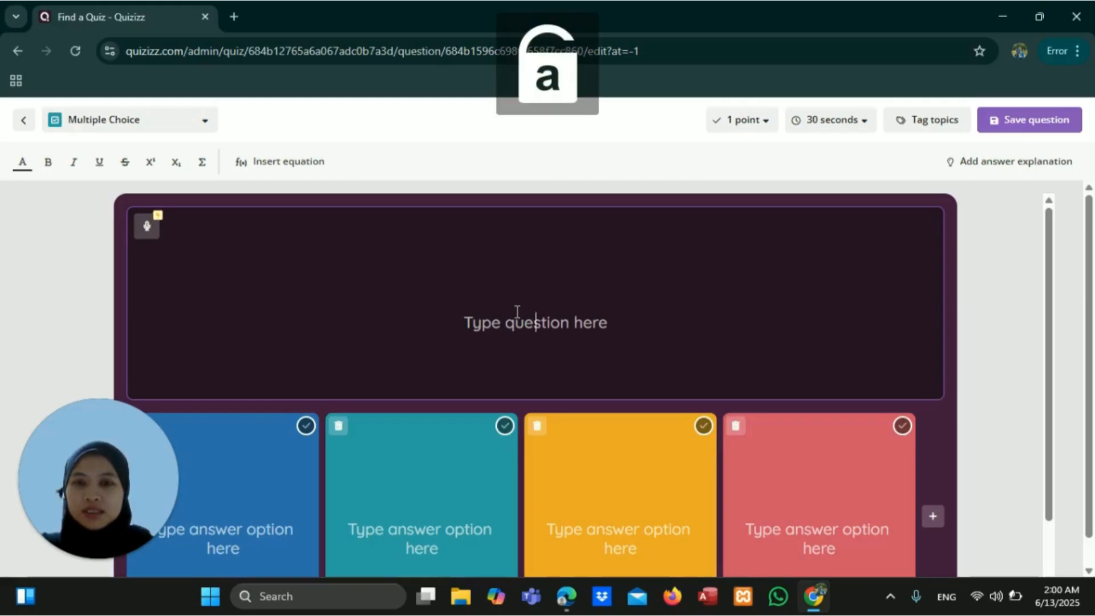
pyautogui.press('capslock')
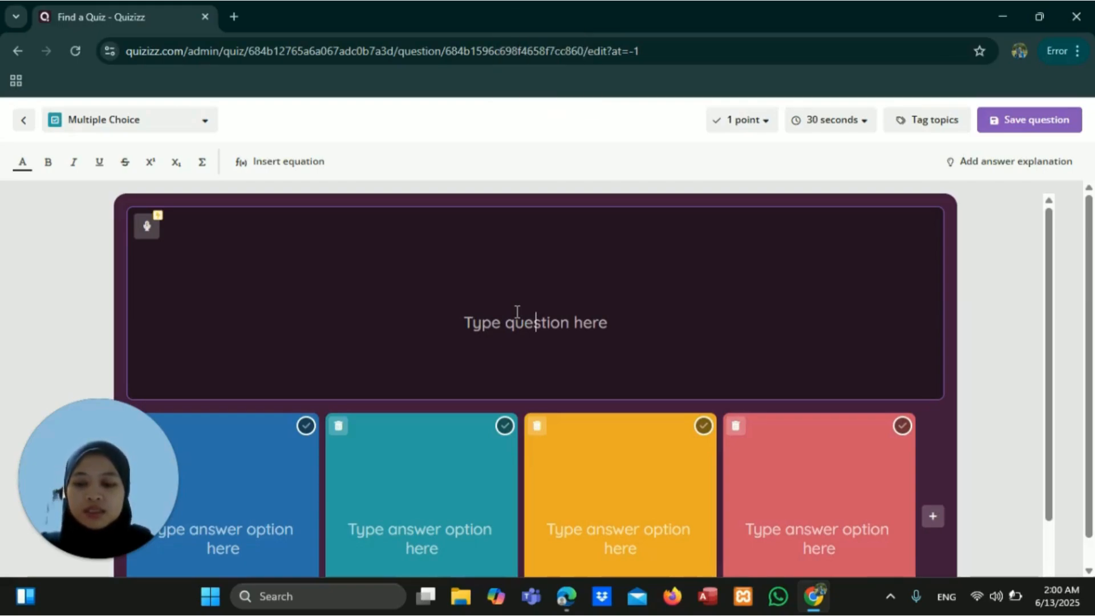
pyautogui.write('A')
pyautogui.press('capslock')
pyautogui.write('paka')
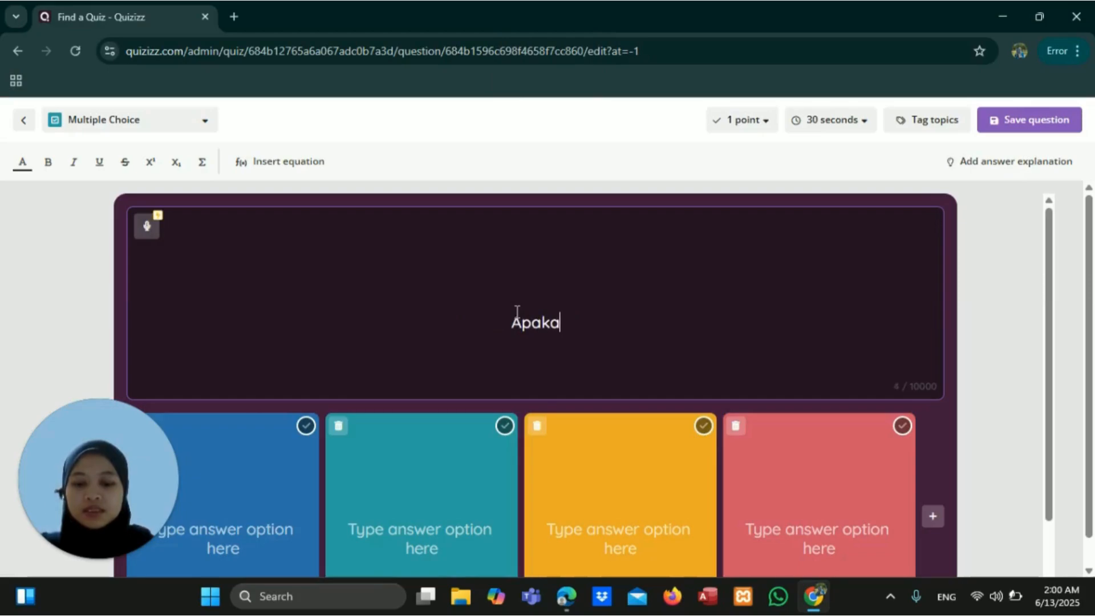
pyautogui.write('h maksu')
pyautogui.write('d bagi ')
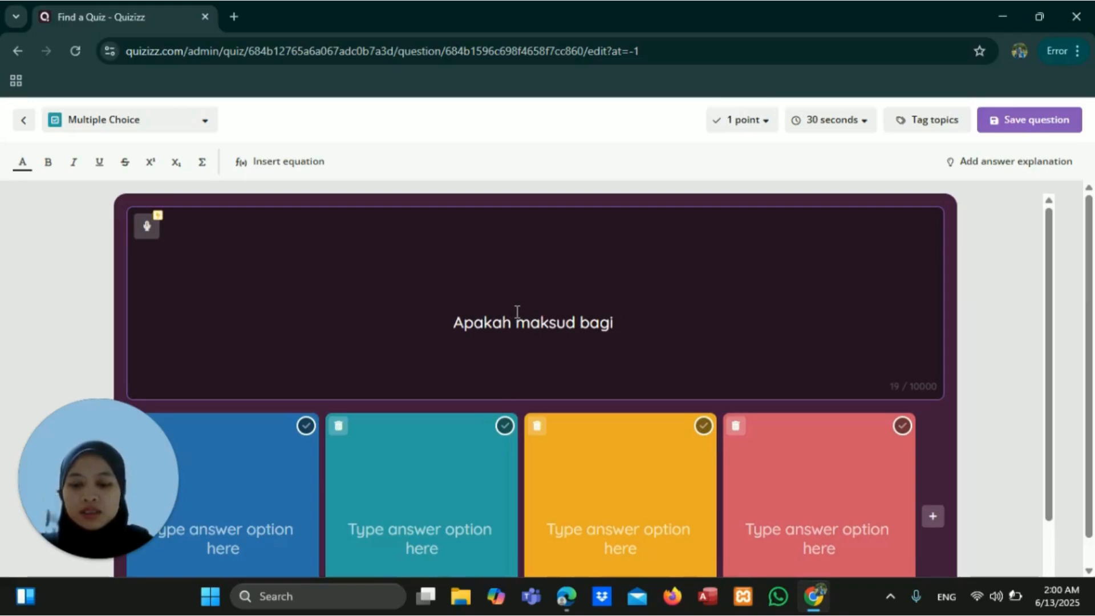
pyautogui.write('nun sak')
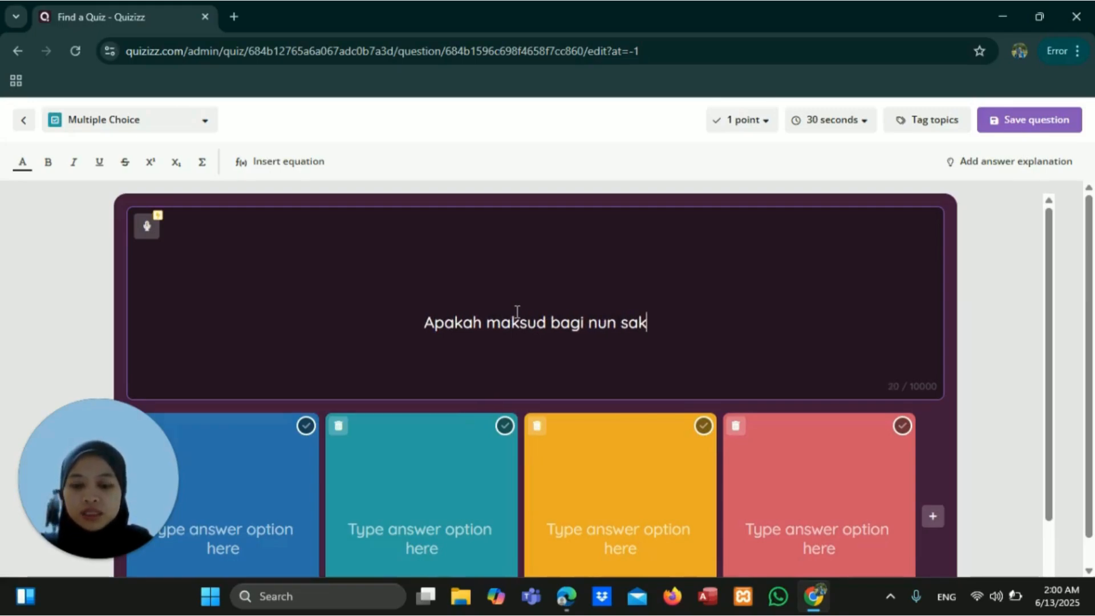
pyautogui.write('inah')
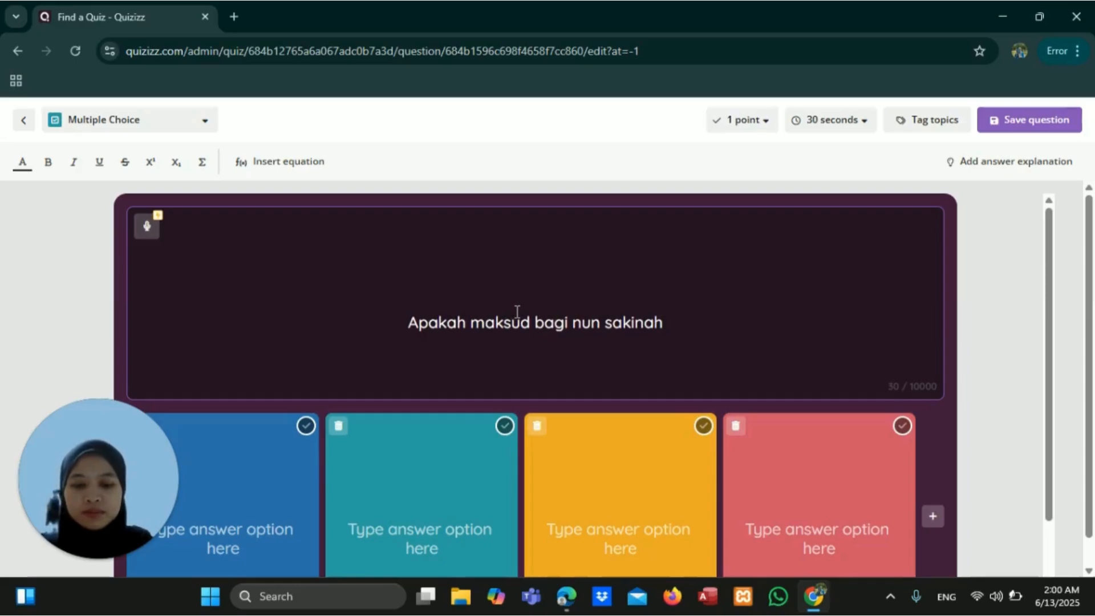
pyautogui.write('?')
# - Enter "Huruf nun yang tidak berbaris atau dikenali sebagai nun mati." as the first answer option
pyautogui.scroll(-1, 476, 331)
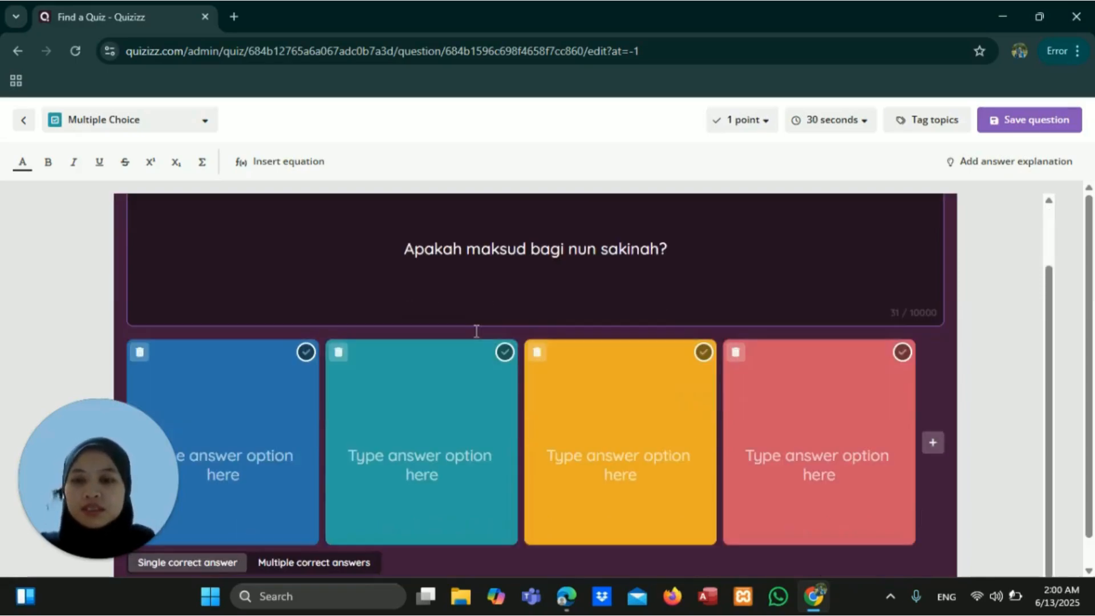
pyautogui.click(228, 449)
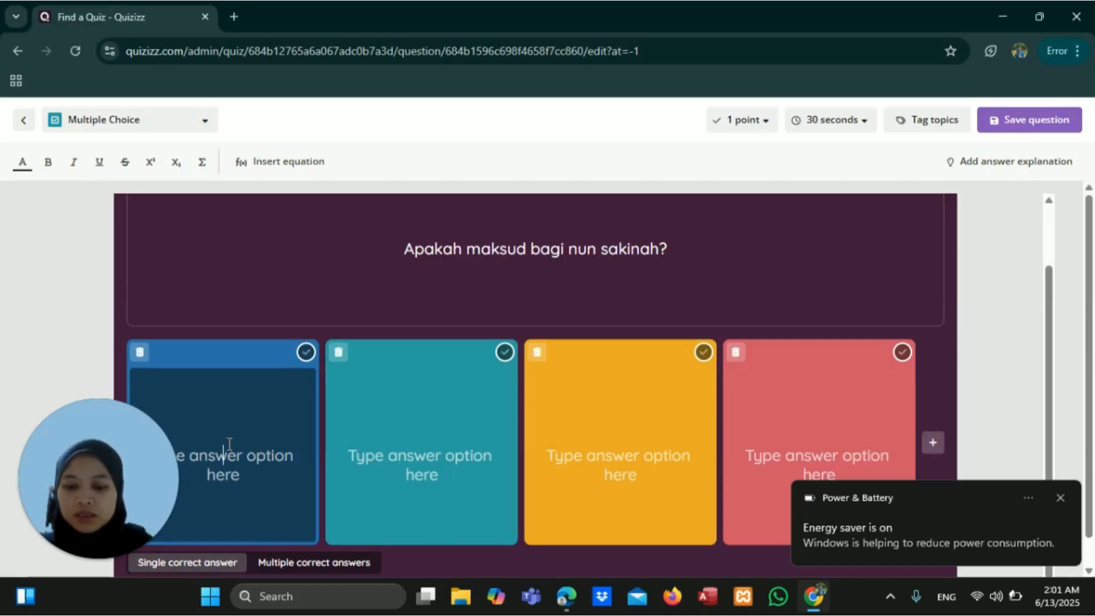
pyautogui.press('capslock')
pyautogui.write('H')
pyautogui.press('capslock')
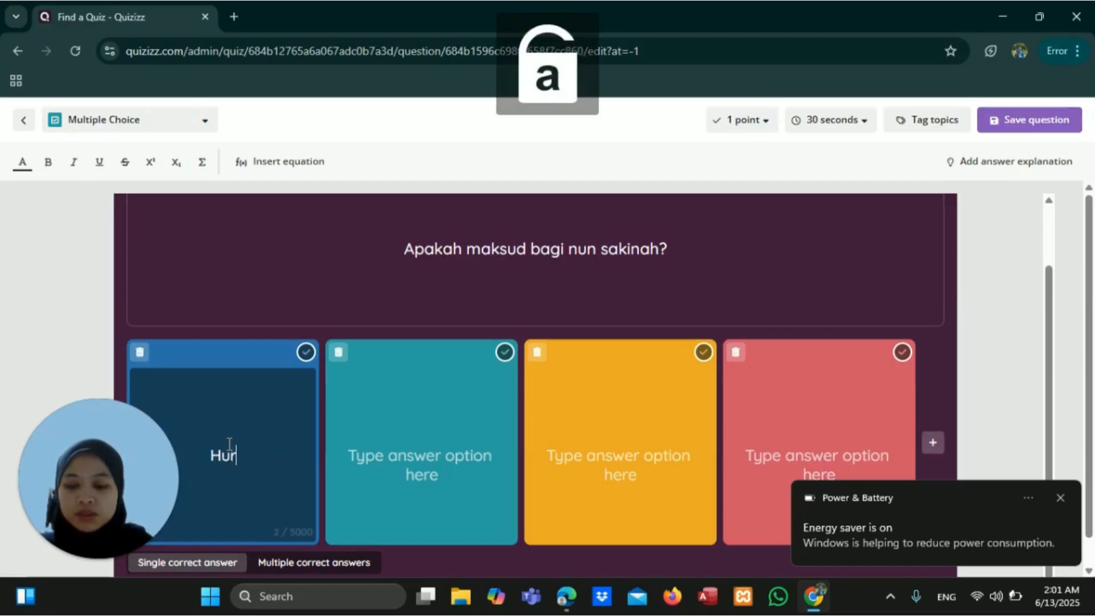
pyautogui.write('uruf nun ')
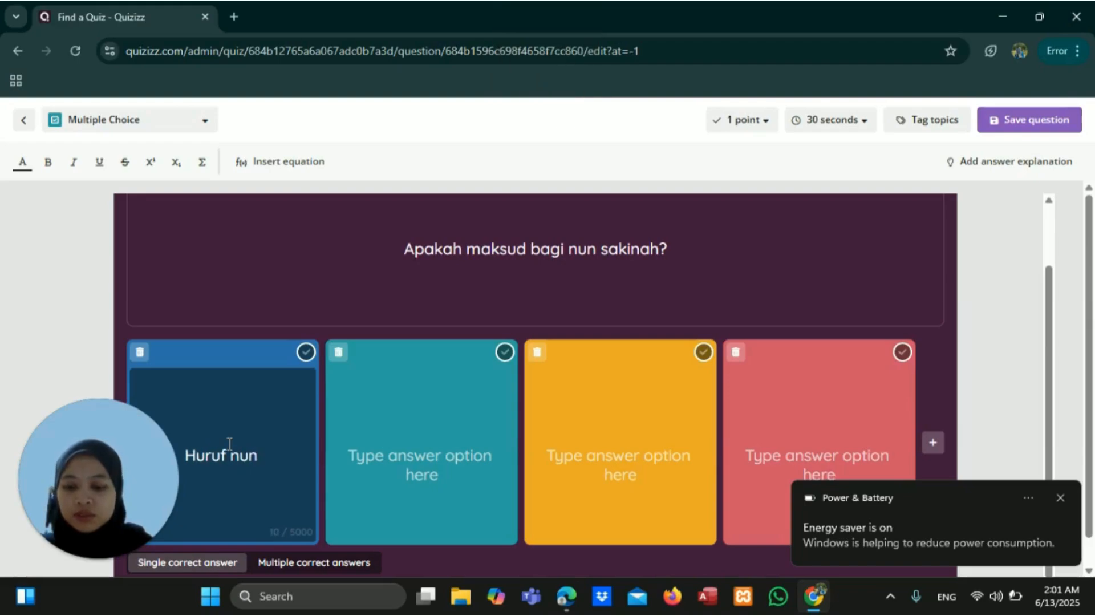
pyautogui.write('yang ti')
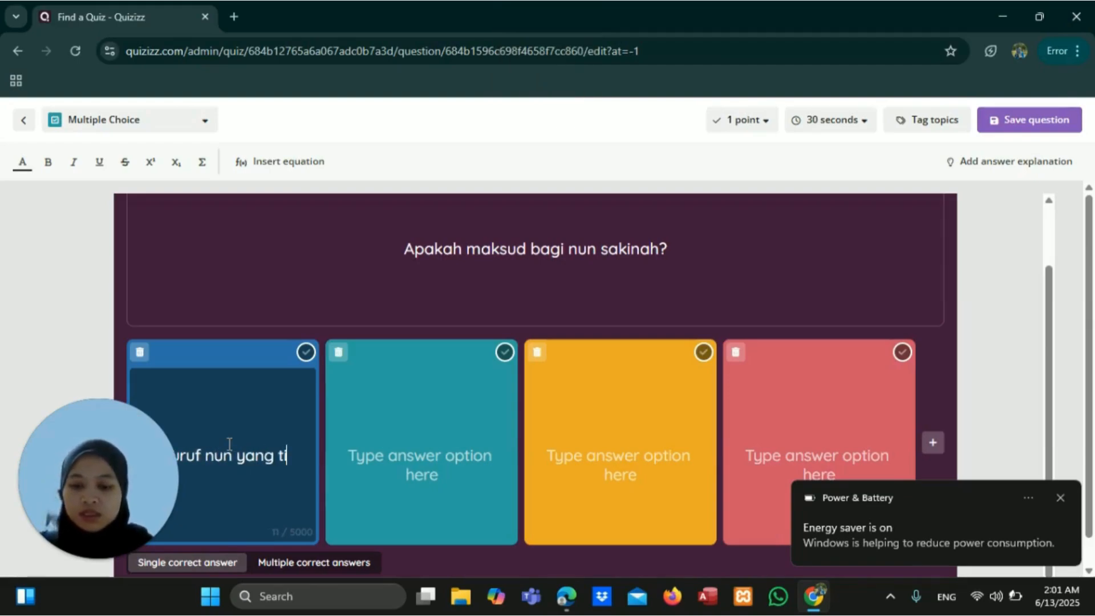
pyautogui.write('dak berb')
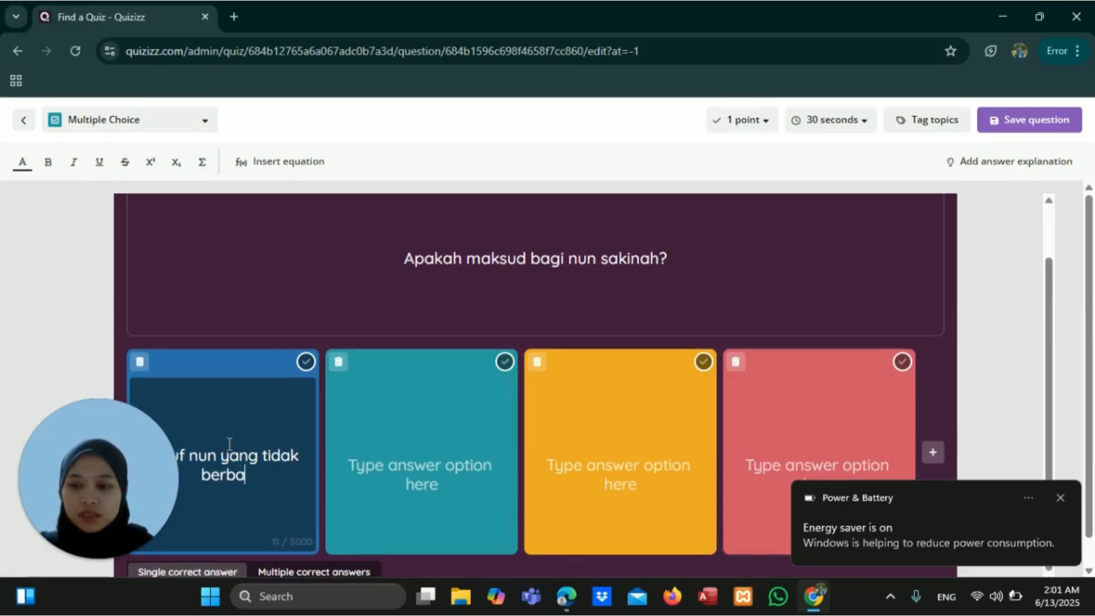
pyautogui.write('aris at')
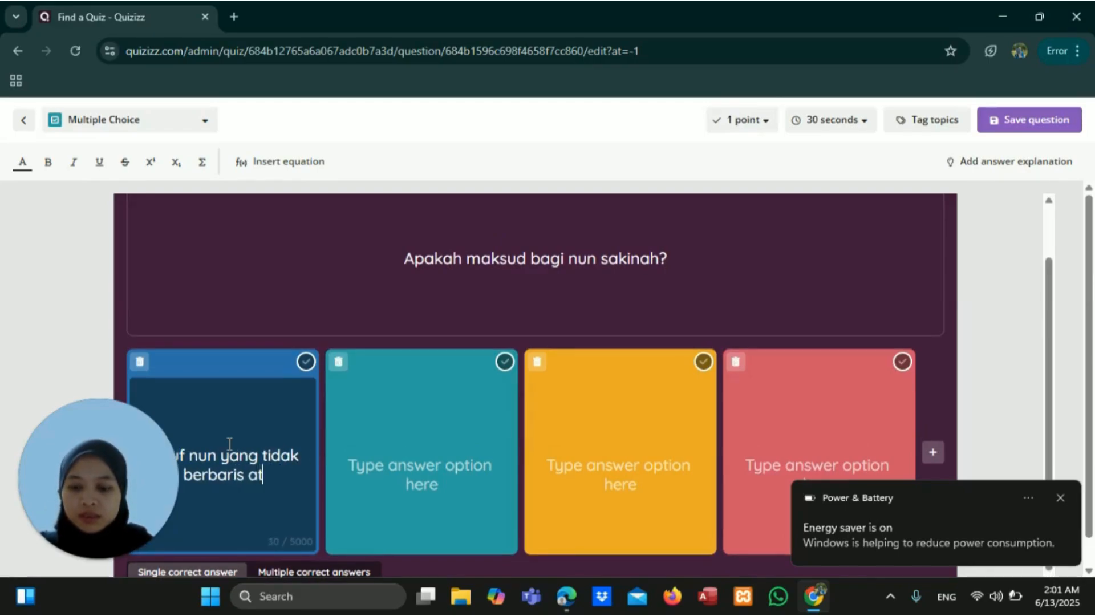
pyautogui.write('au')
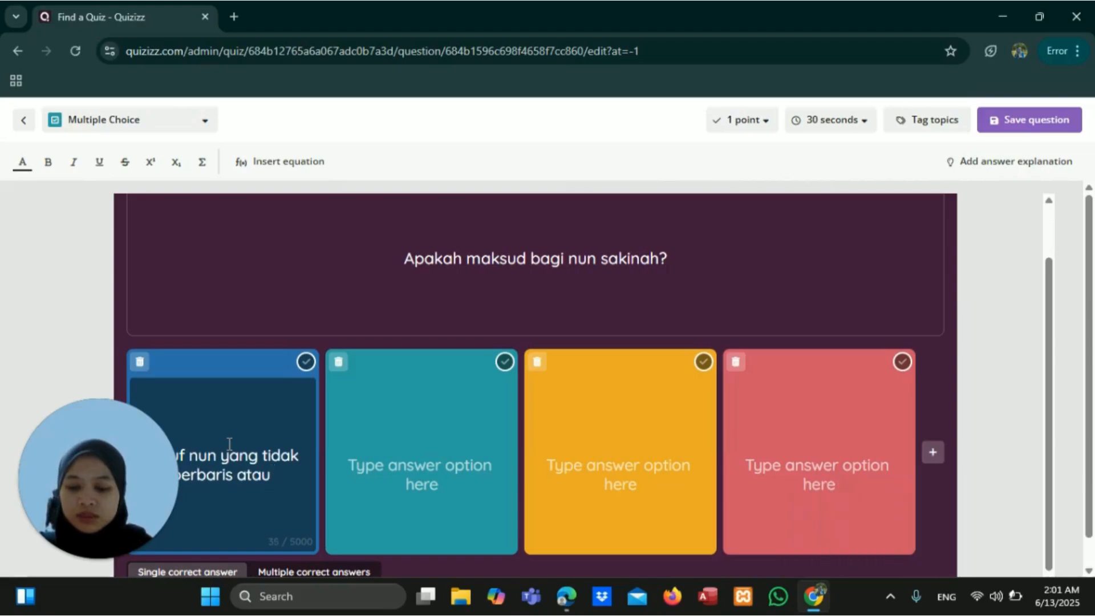
pyautogui.write(' dikenali s')
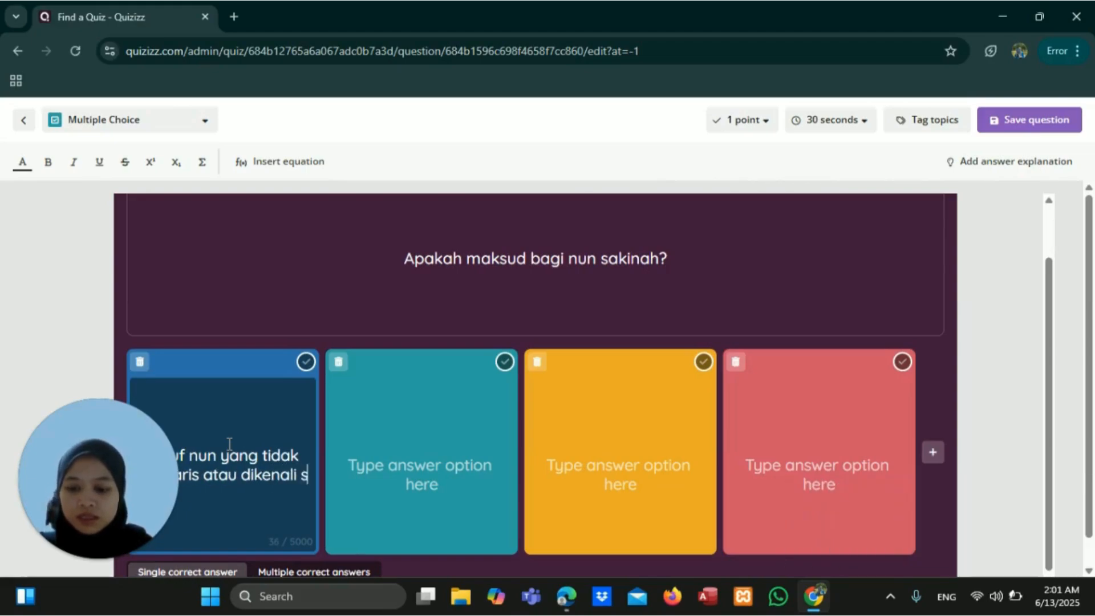
pyautogui.write('ebagai nun a')
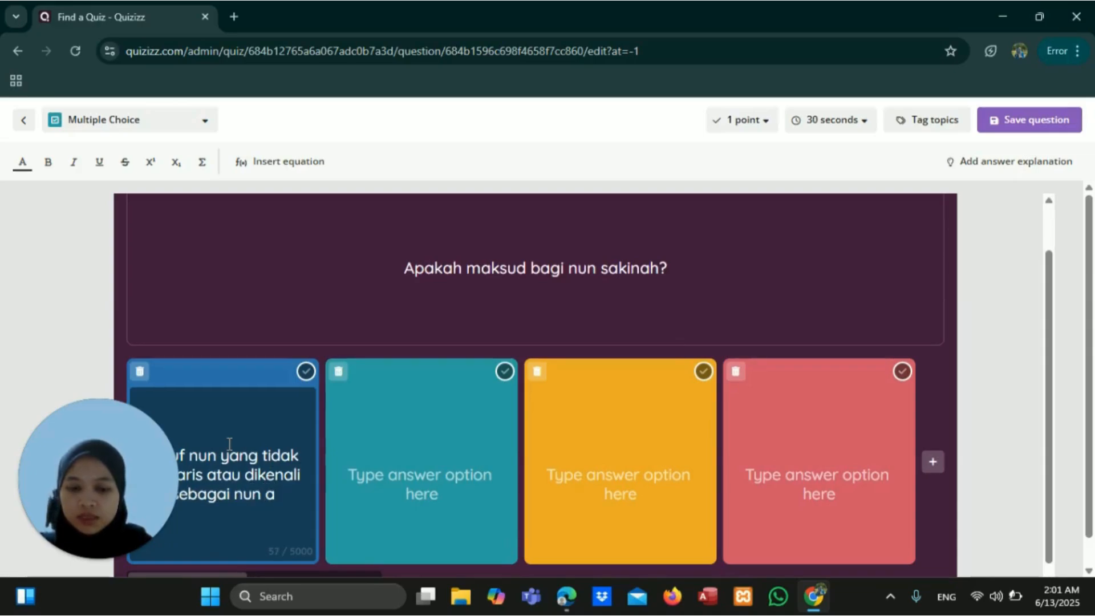
pyautogui.press('BackSpace')
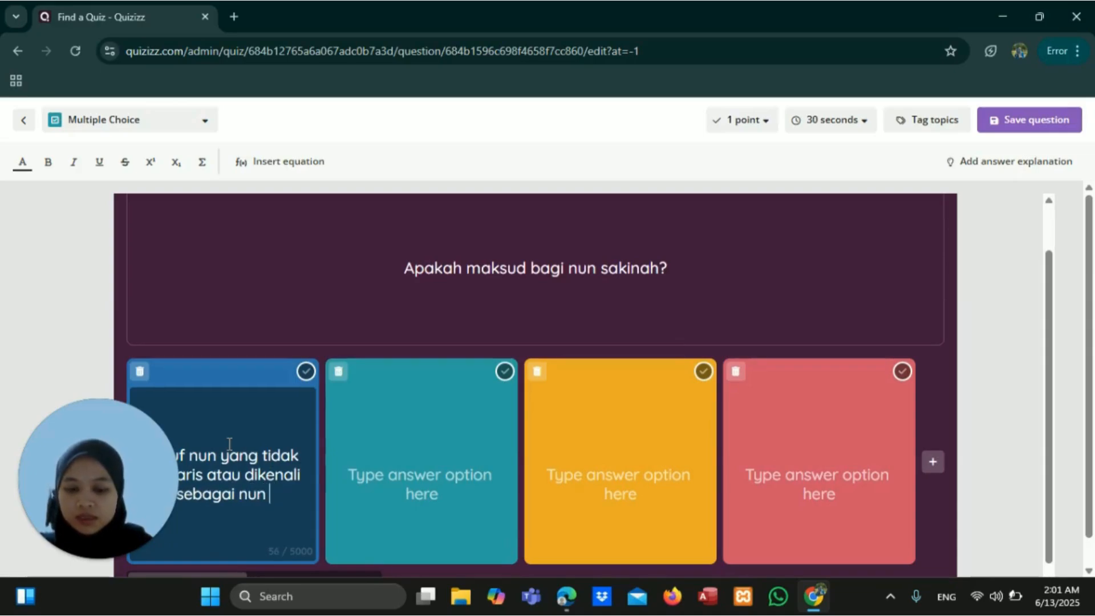
pyautogui.write('mati')
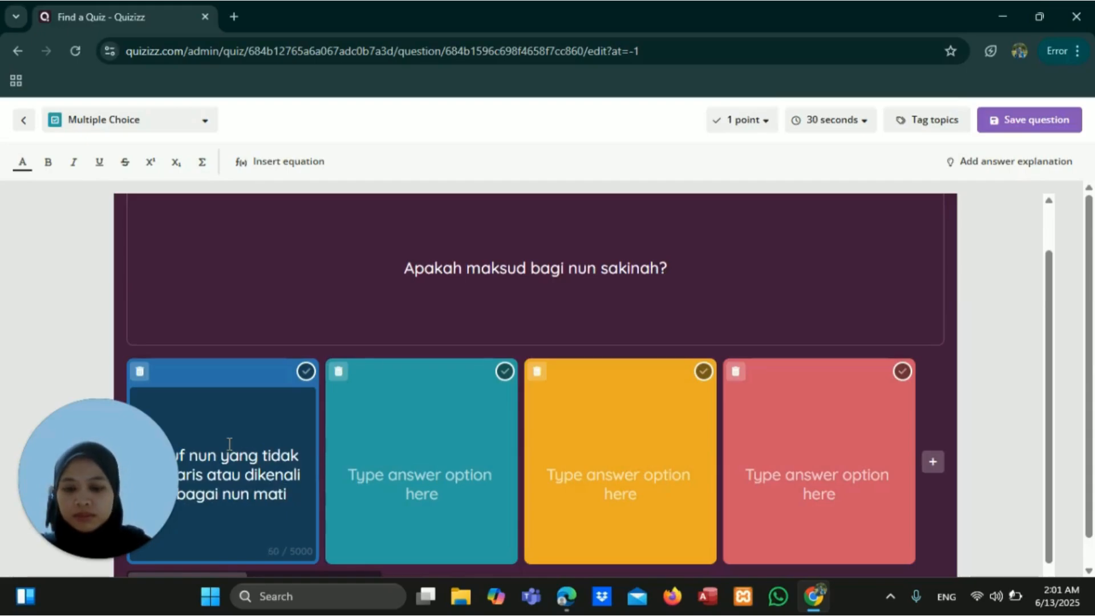
pyautogui.write('.')
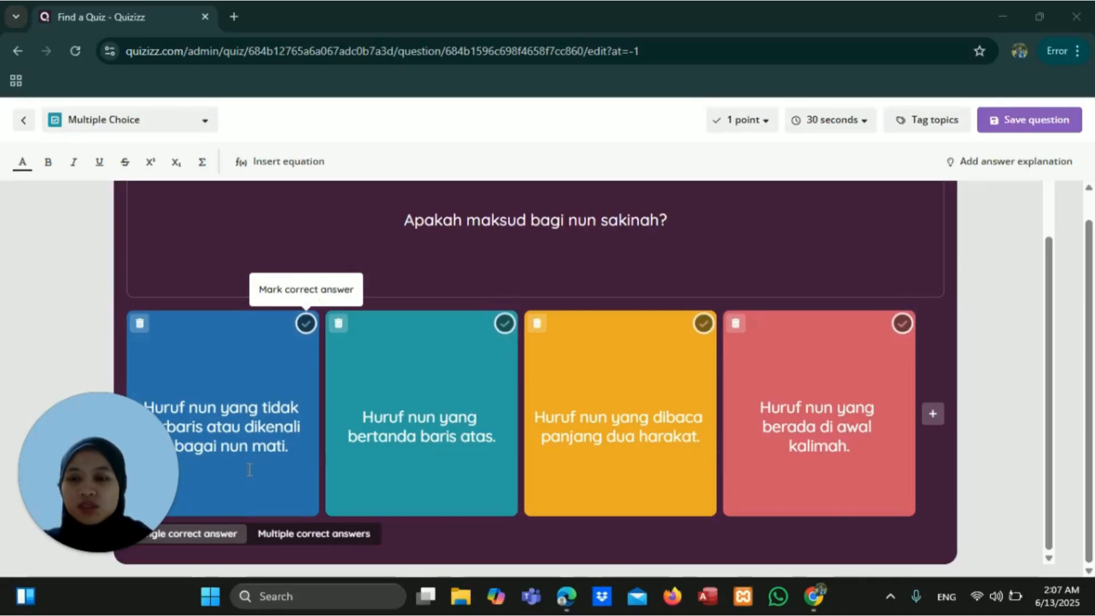
# - Keep the question on a single correct answer and mark the first option, about nun mati, as correct
pyautogui.click(211, 540)
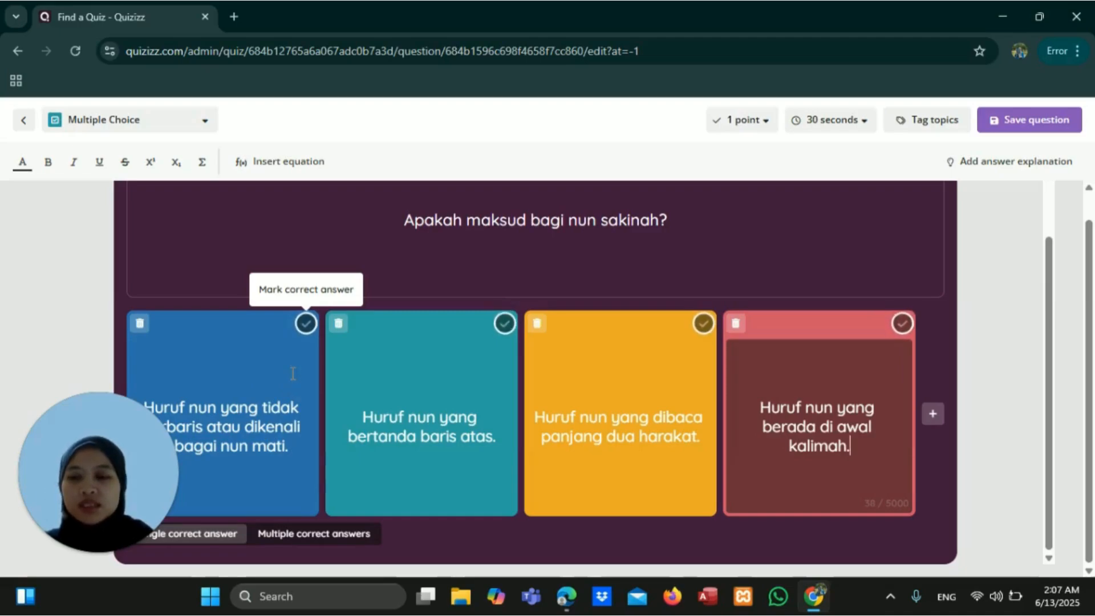
pyautogui.click(305, 325)
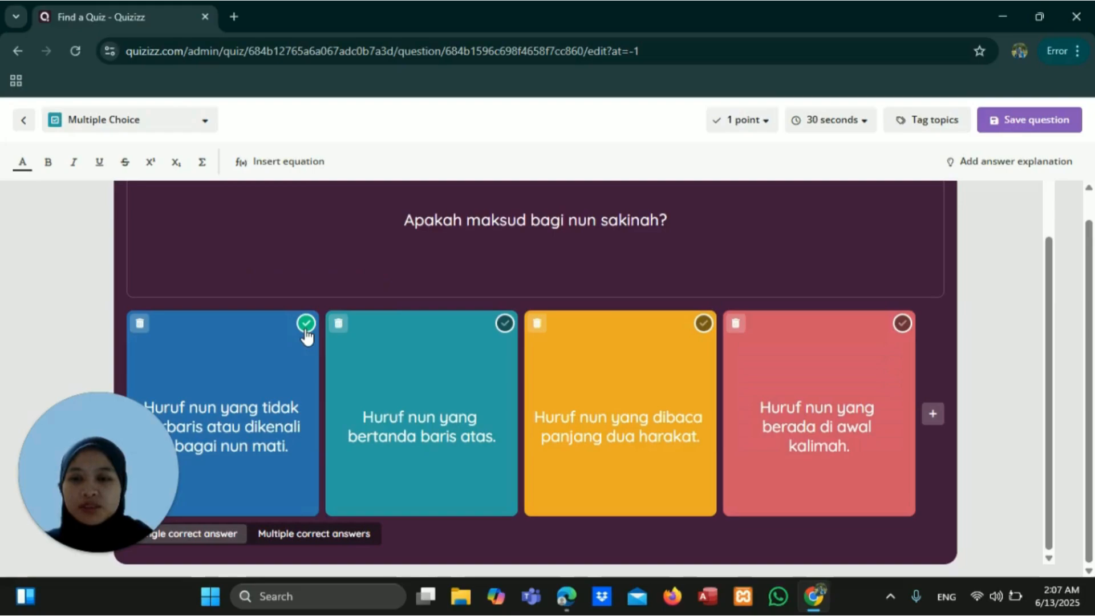
pyautogui.scroll(1, 689, 250)
pyautogui.scroll(-1, 688, 249)
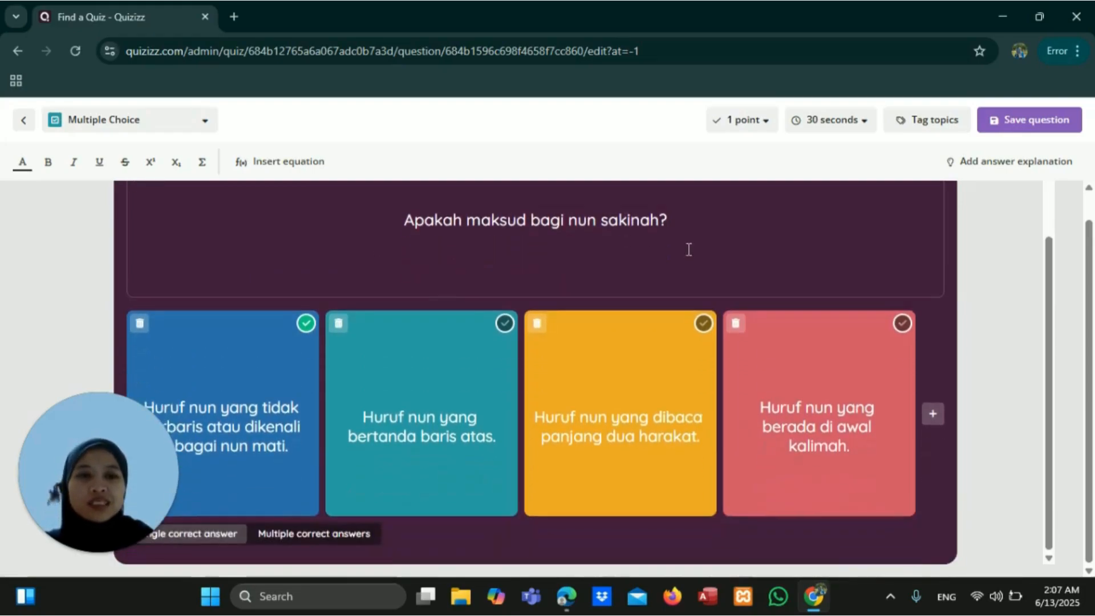
# - Save the nun sakinah question and start adding another question to the quiz
pyautogui.click(1052, 120)
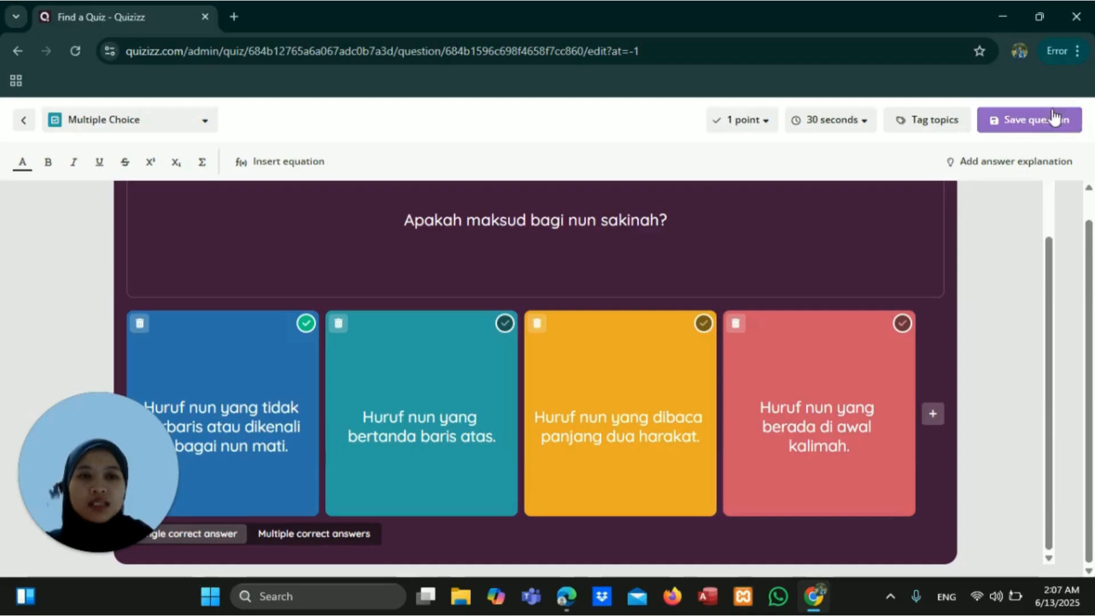
pyautogui.click(1043, 121)
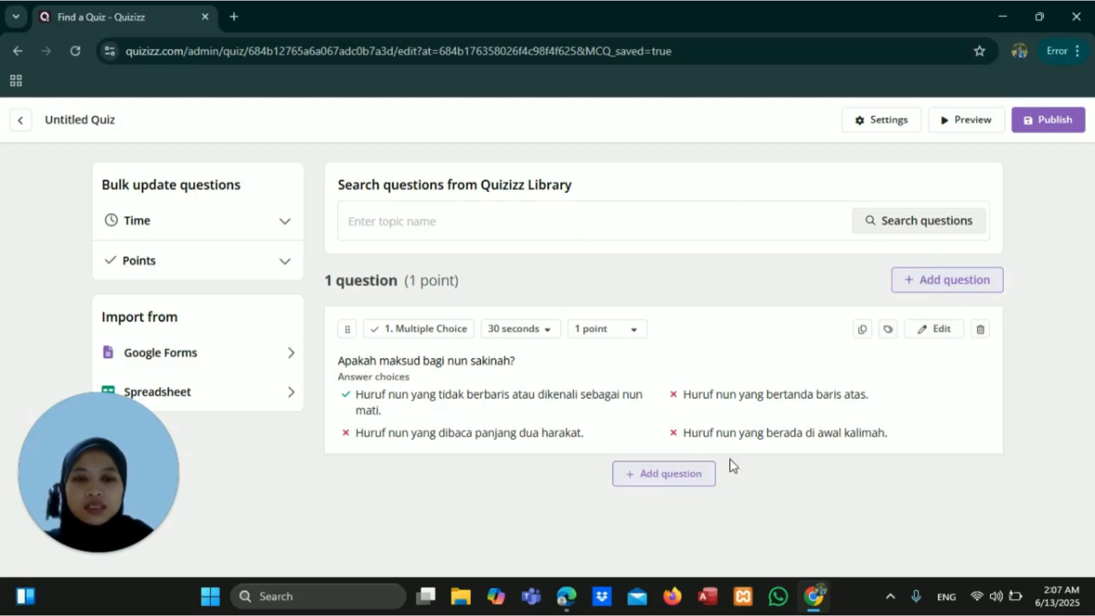
pyautogui.click(673, 474)
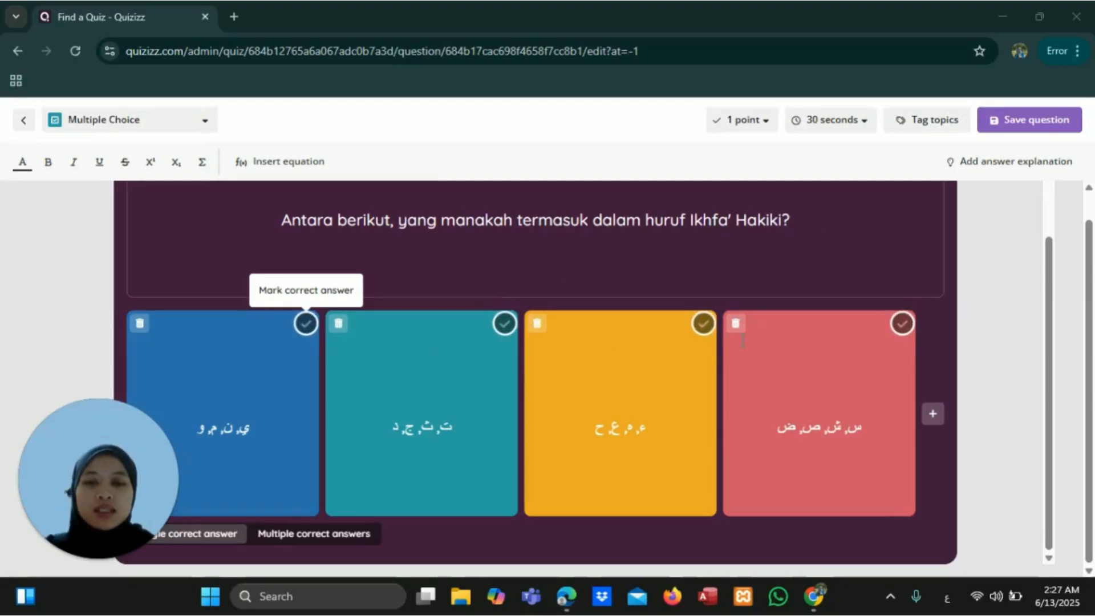
# - Add a fifth answer option to the Ikhfa' Hakiki question and delete it again
pyautogui.click(933, 418)
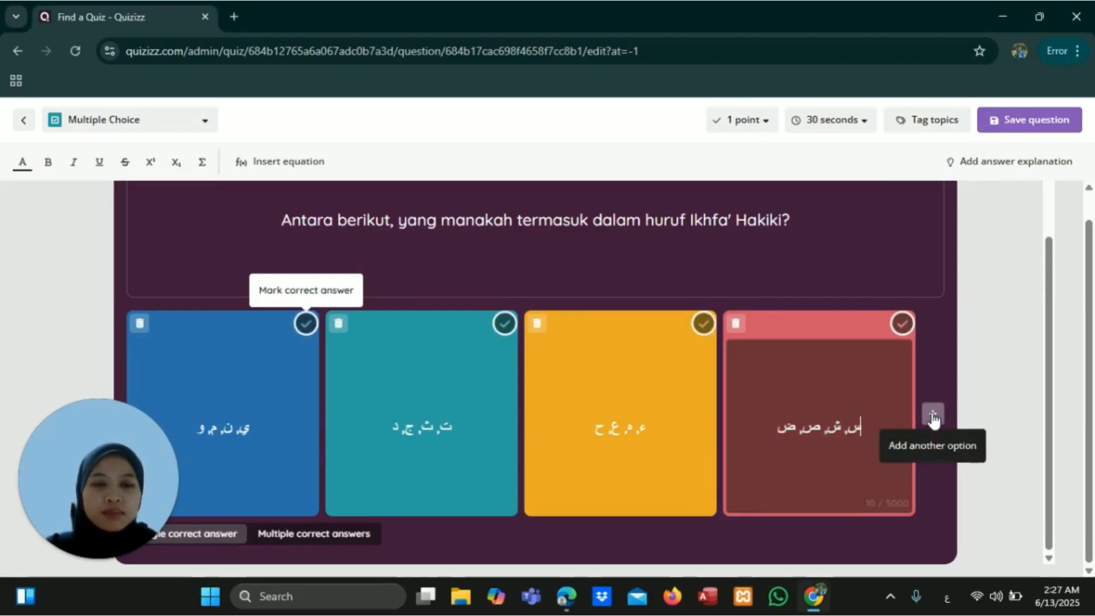
pyautogui.click(933, 417)
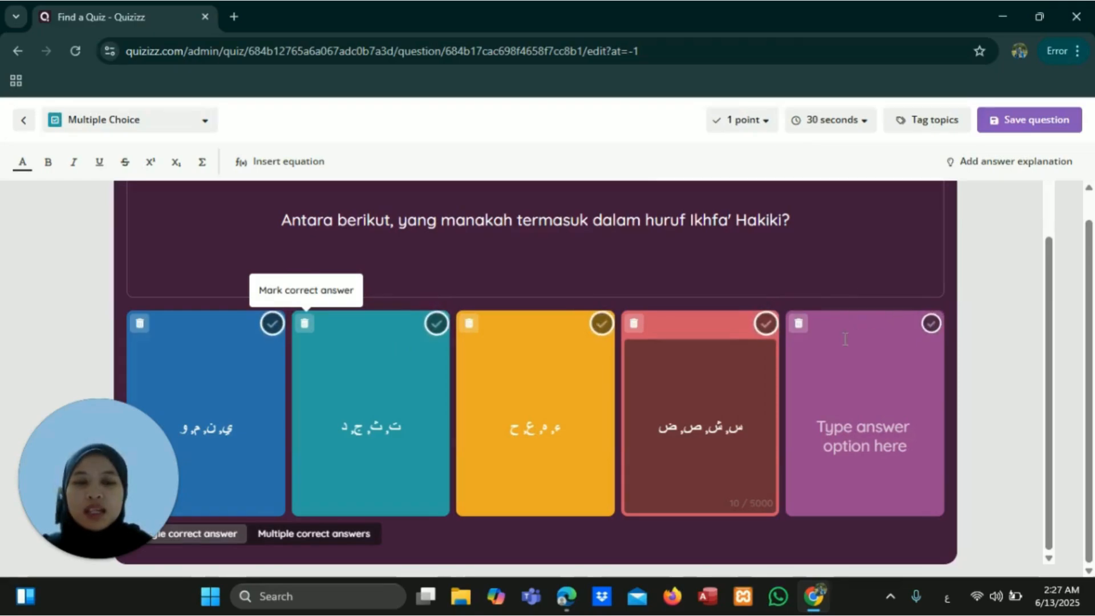
pyautogui.click(799, 323)
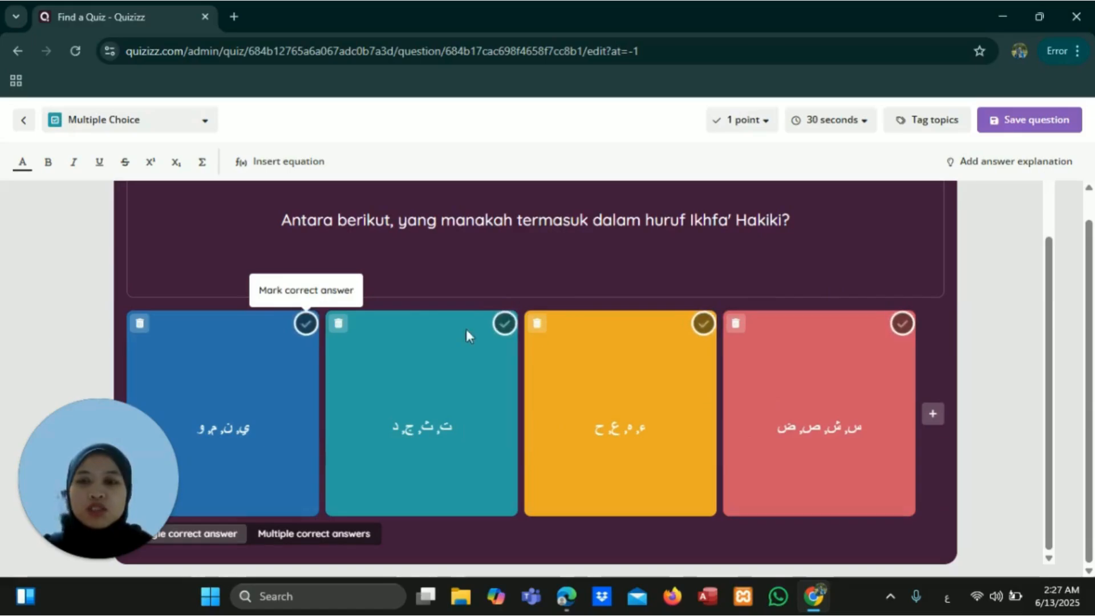
pyautogui.scroll(1, 405, 315)
pyautogui.scroll(-1, 405, 314)
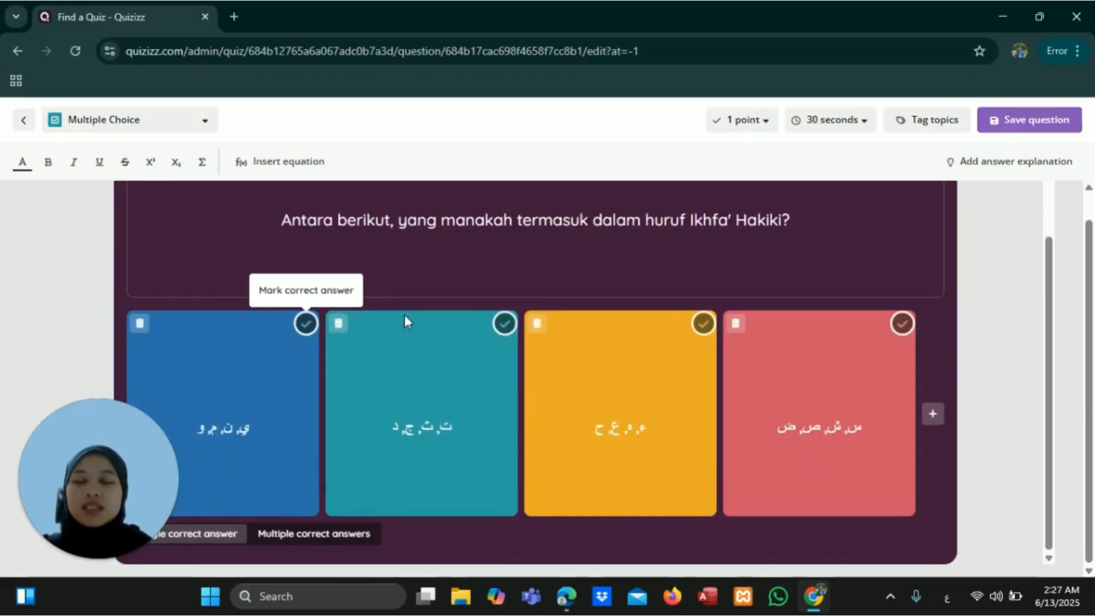
pyautogui.scroll(1, 405, 315)
pyautogui.scroll(-1, 405, 315)
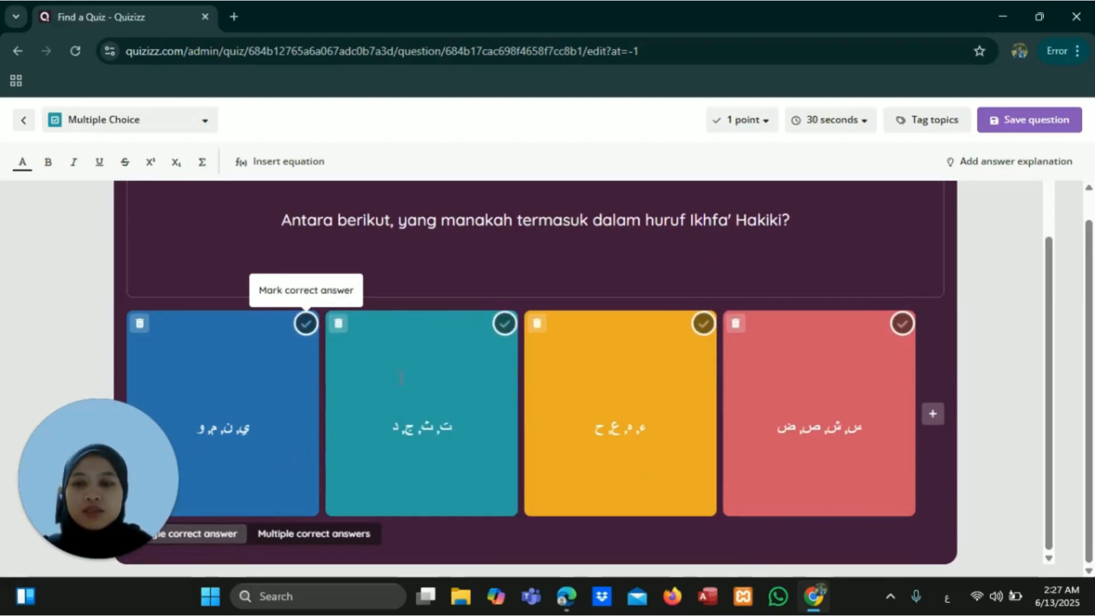
pyautogui.scroll(1, 481, 283)
pyautogui.scroll(-1, 261, 427)
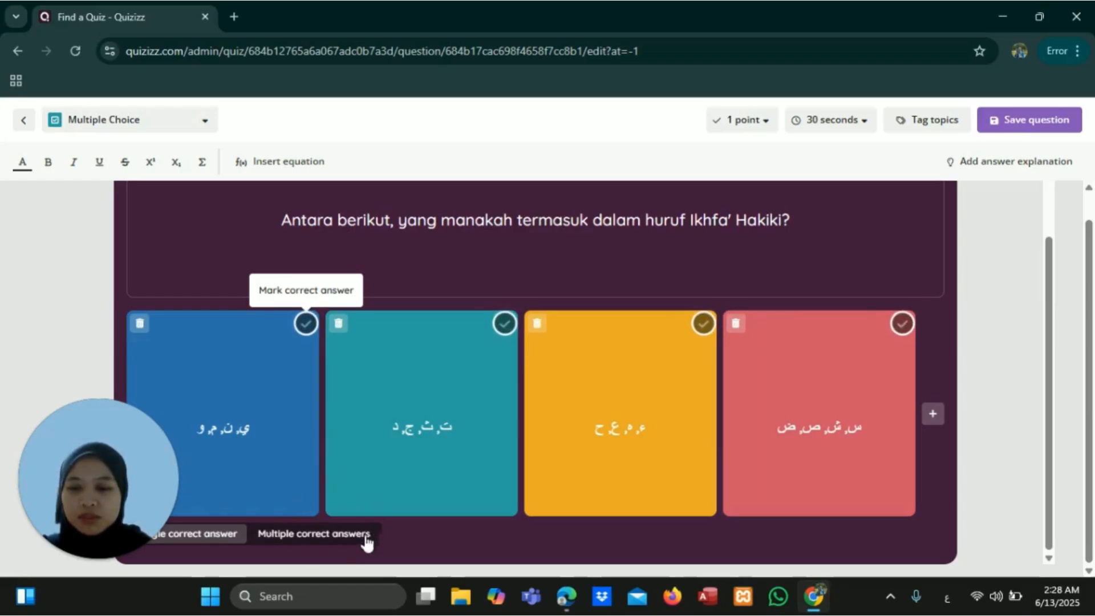
# - Allow multiple correct answers for the Ikhfa' Hakiki question, mark the second and fourth options as correct, and save it
pyautogui.click(326, 533)
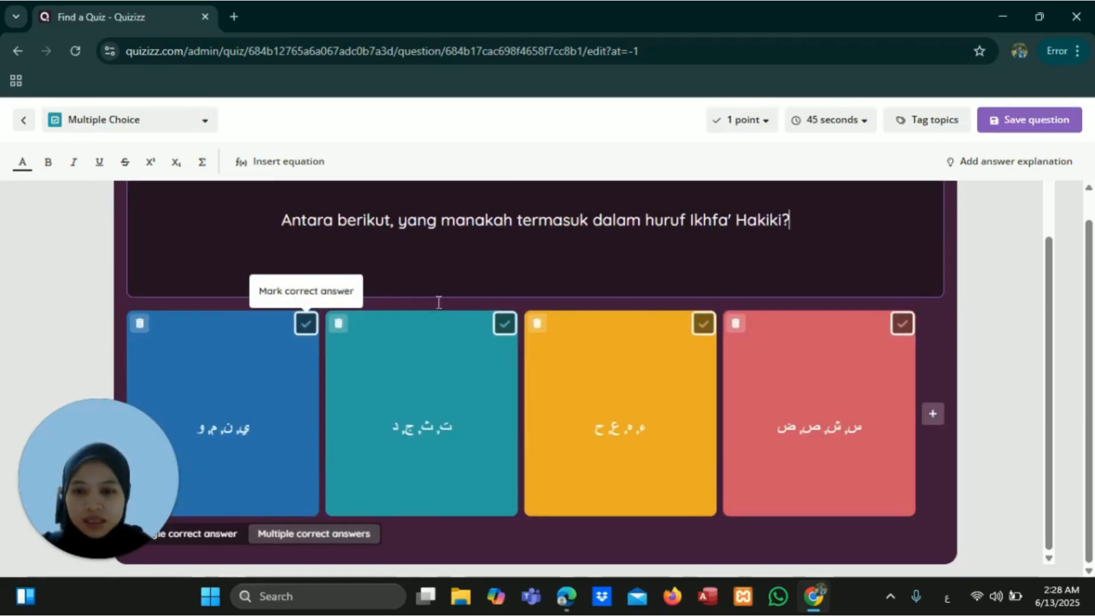
pyautogui.click(504, 331)
pyautogui.click(898, 324)
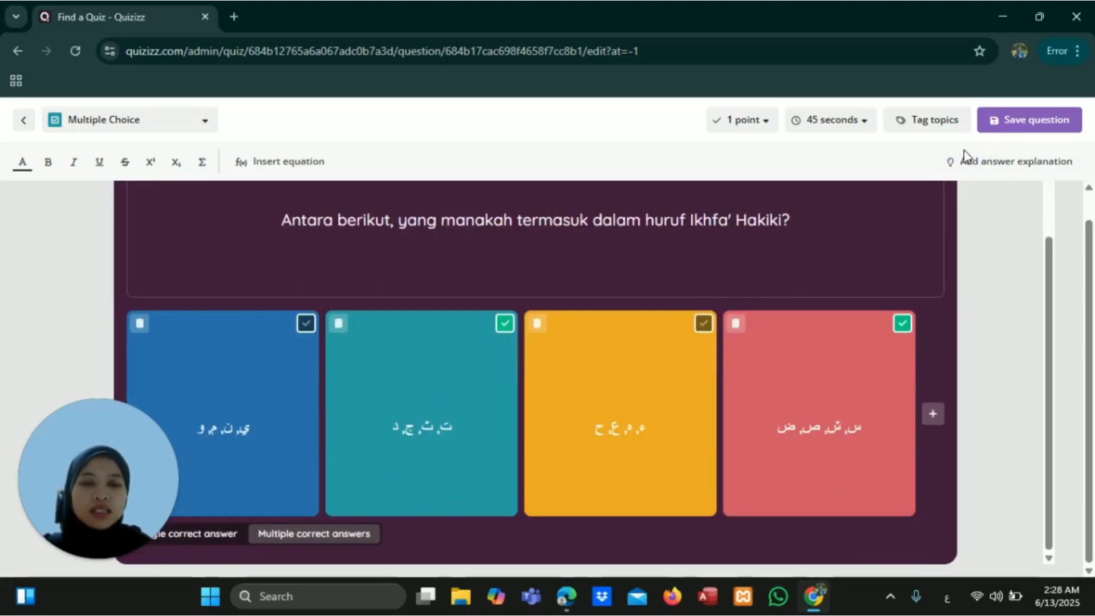
pyautogui.click(1010, 122)
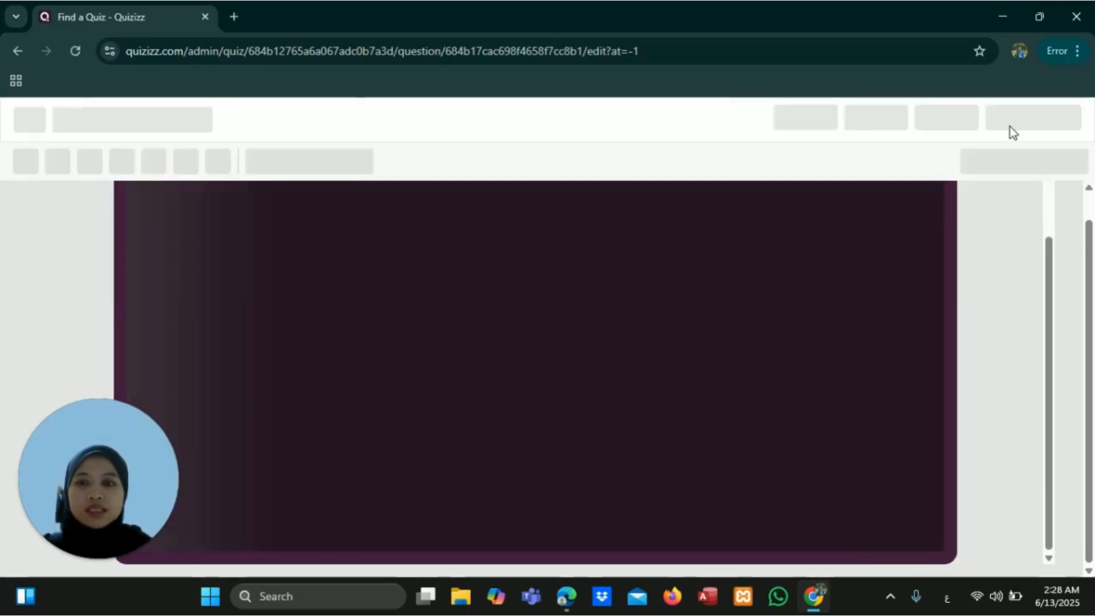
# - Review the quiz's two saved multiple-choice questions with their answer choices, time limits and points
pyautogui.scroll(3, 686, 313)
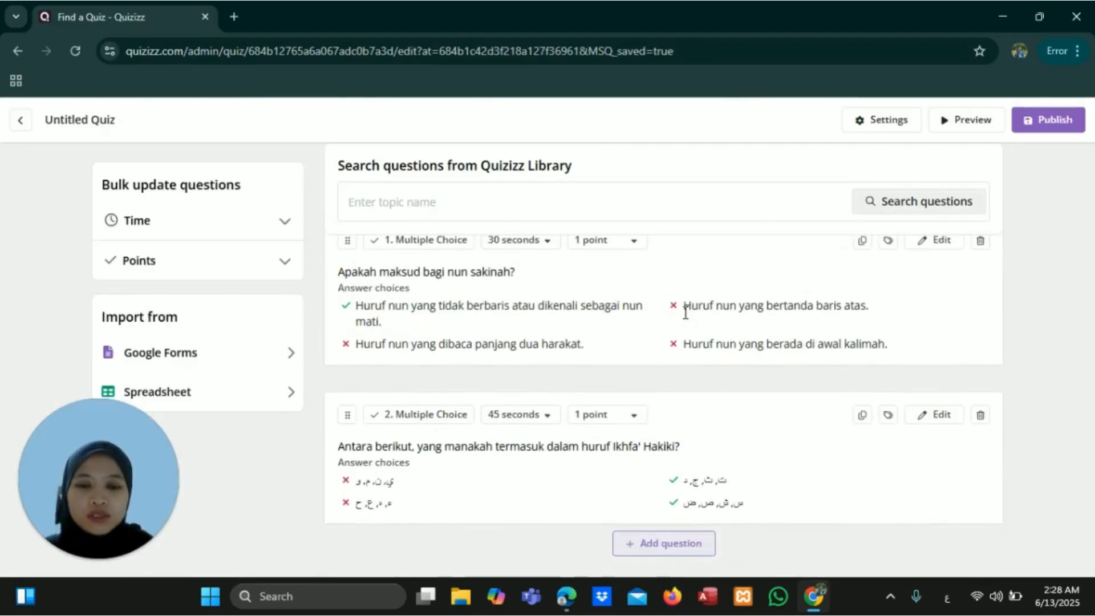
pyautogui.scroll(-1, 685, 312)
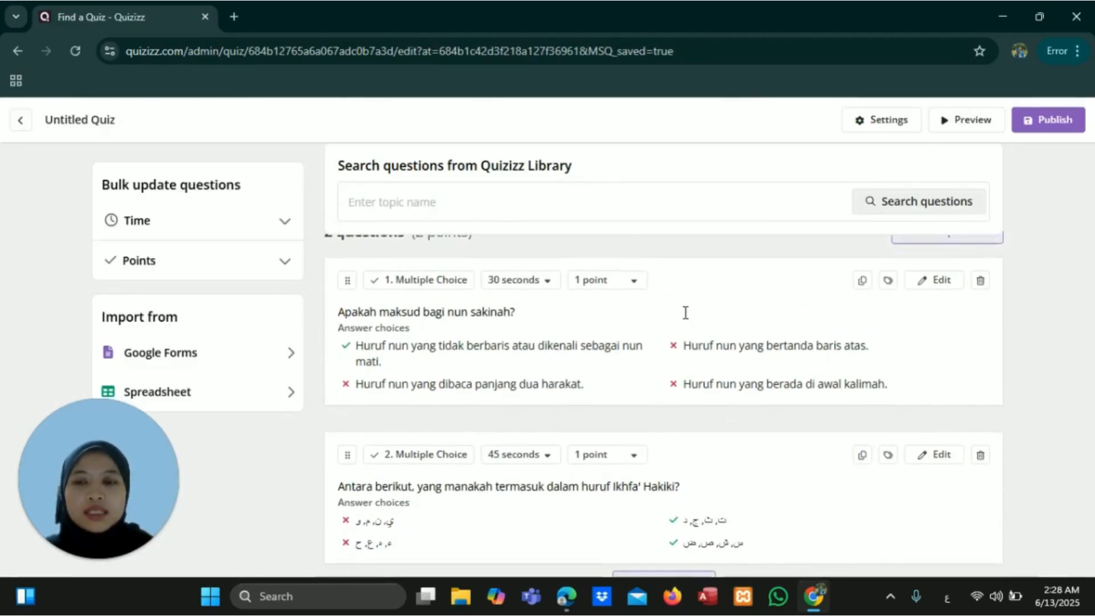
pyautogui.scroll(1, 685, 312)
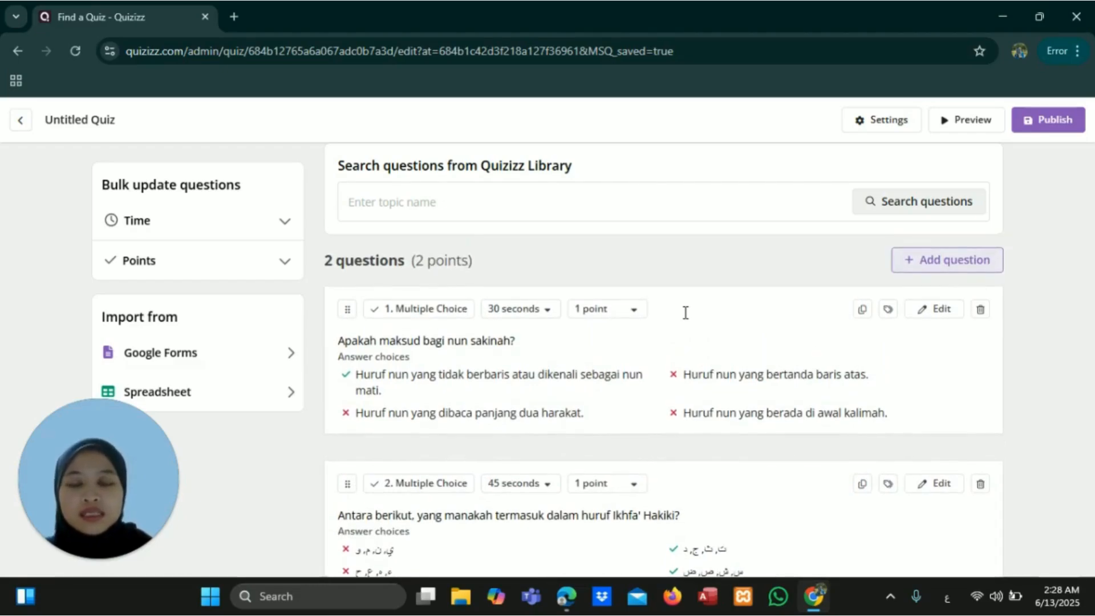
pyautogui.scroll(-1, 685, 313)
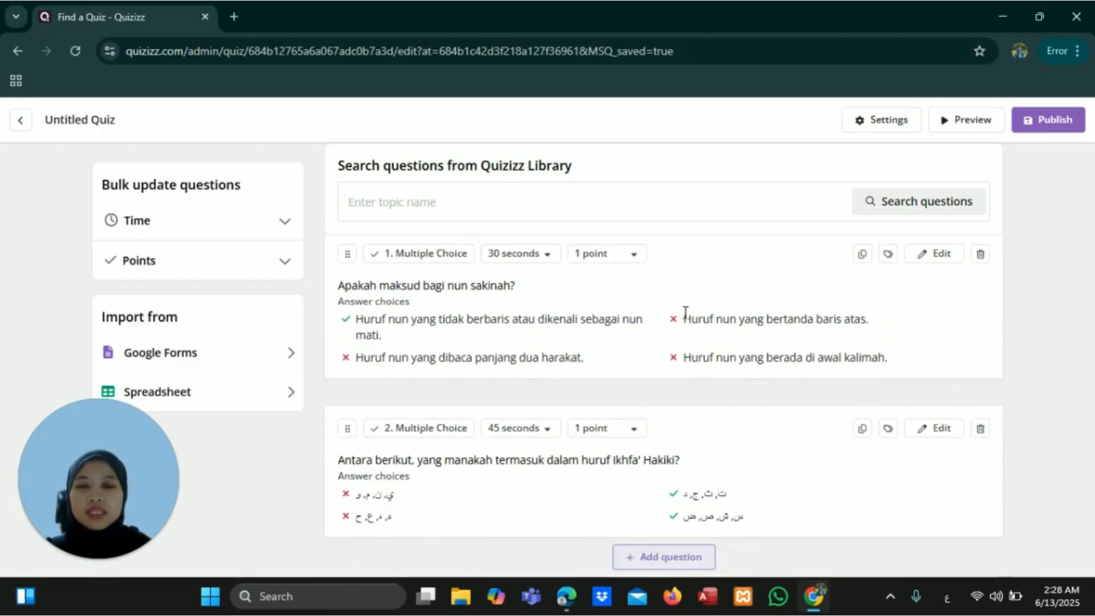
pyautogui.scroll(-1, 685, 312)
pyautogui.scroll(1, 685, 312)
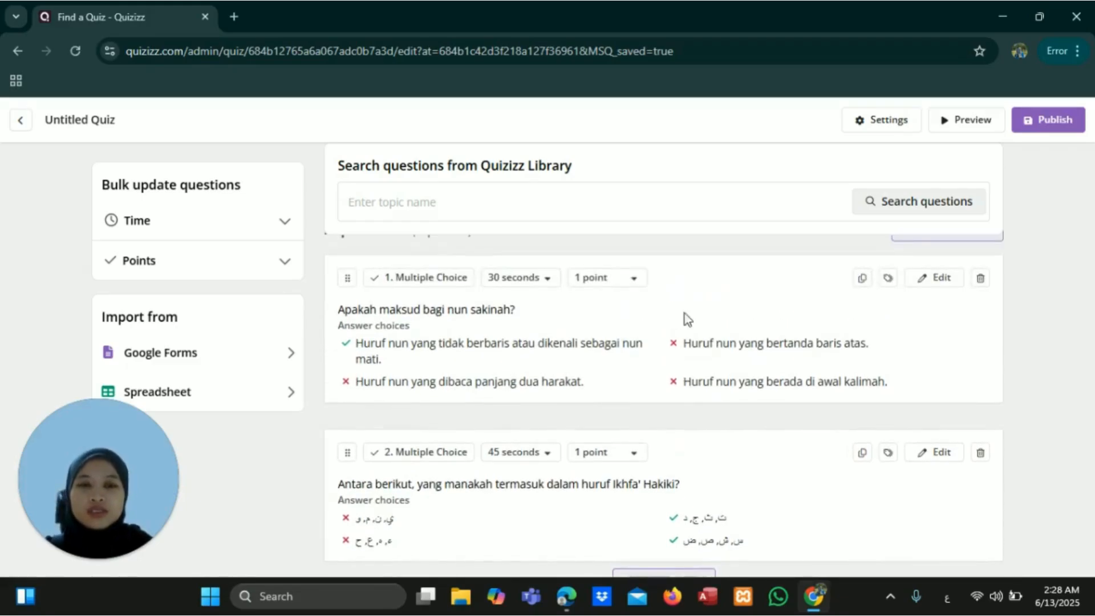
pyautogui.scroll(1, 684, 313)
pyautogui.scroll(-2, 684, 313)
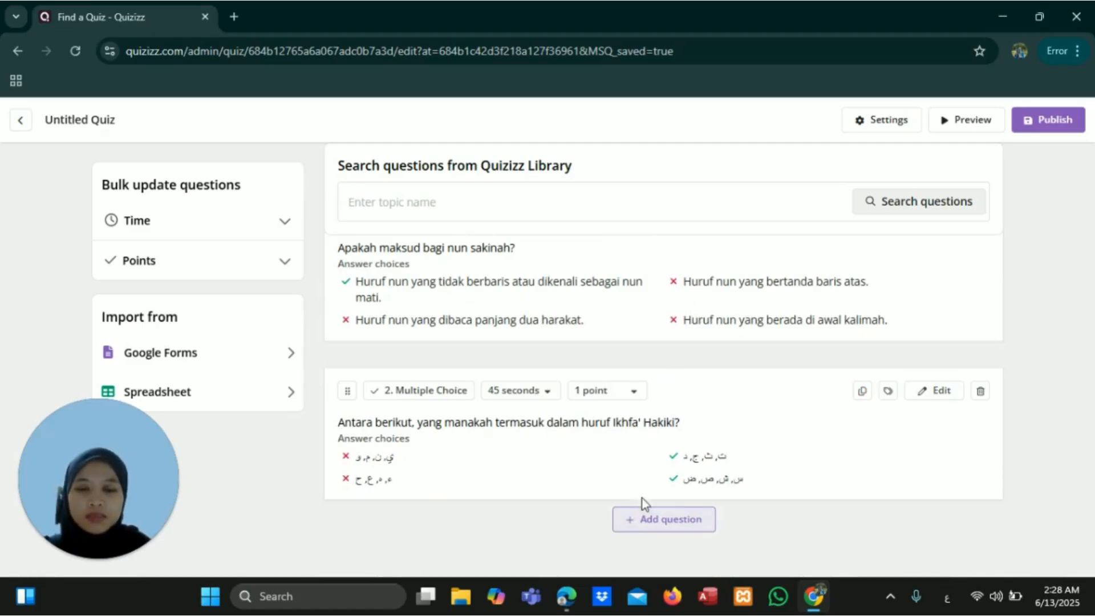
pyautogui.scroll(2, 896, 316)
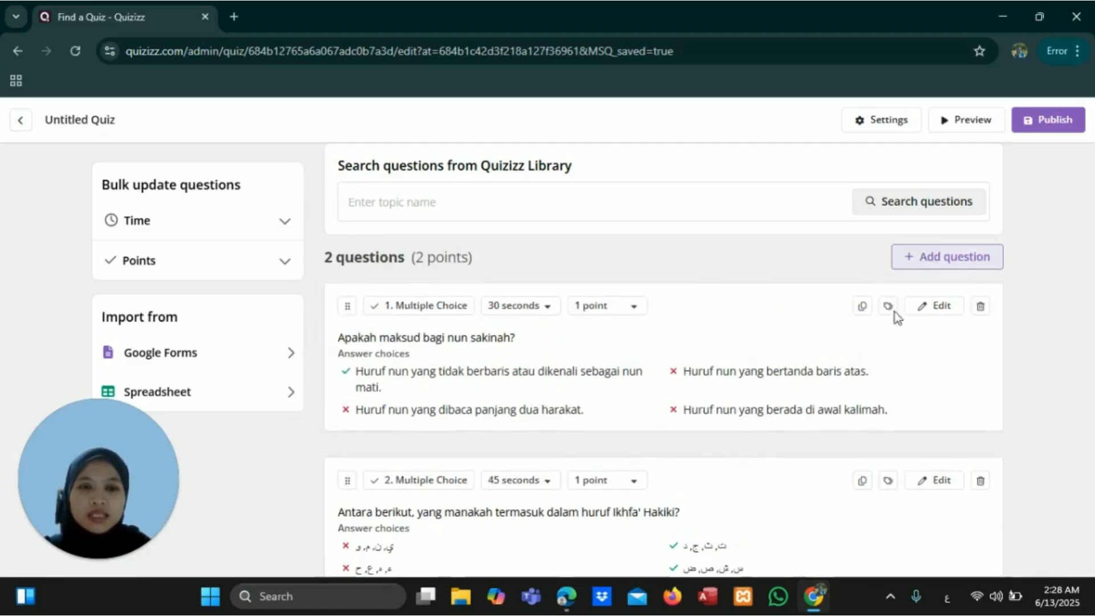
# - Check both question cards in the quiz editor, including their marked answers and editing options
pyautogui.scroll(-2, 855, 417)
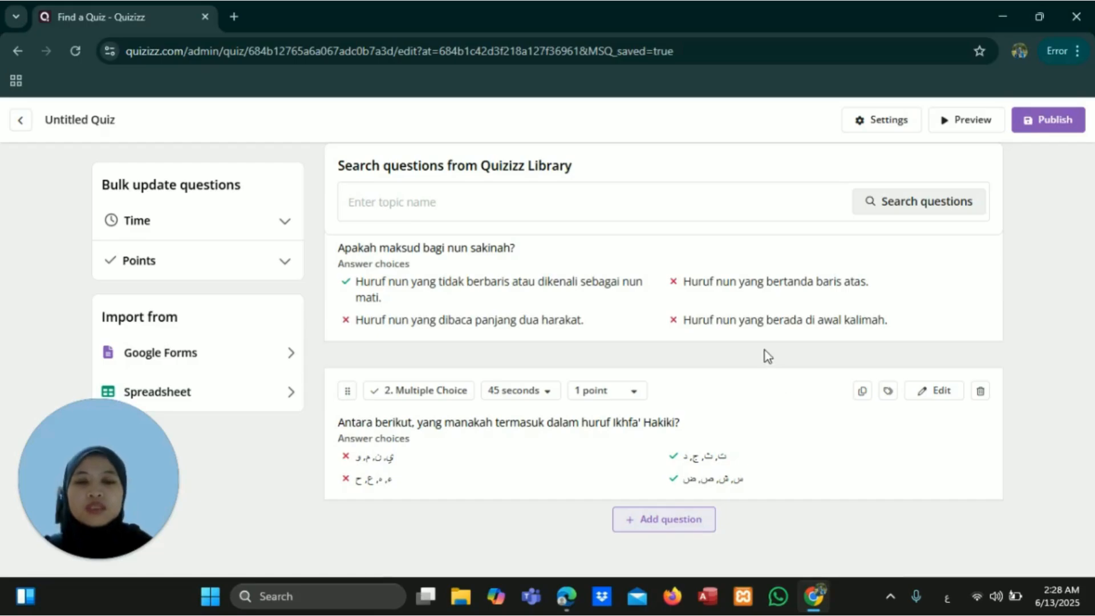
pyautogui.moveTo(764, 354)
pyautogui.scroll(1, 684, 313)
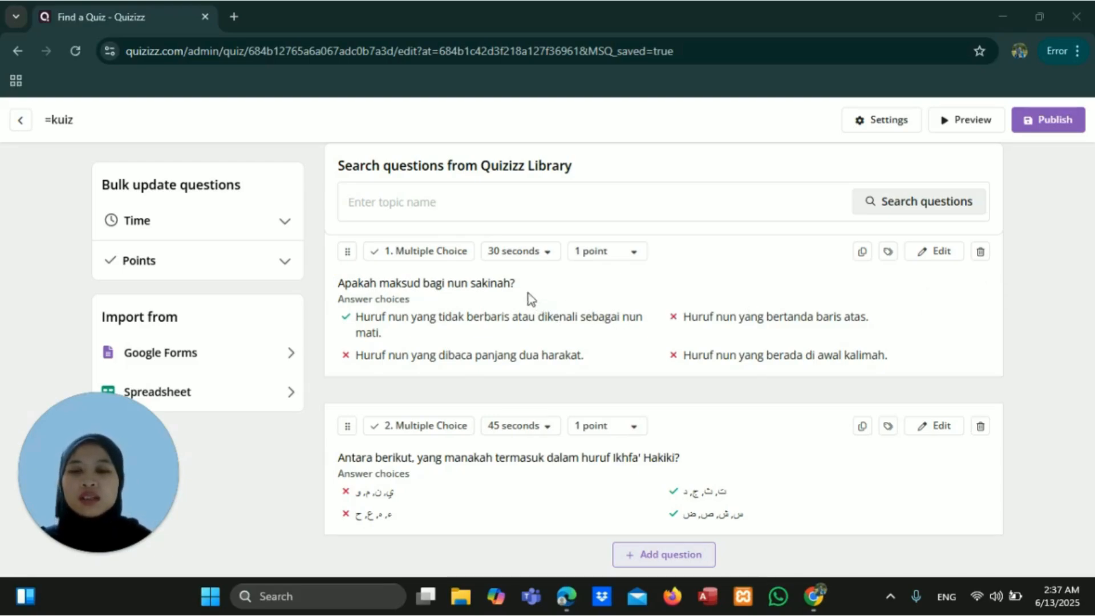
pyautogui.click(696, 323)
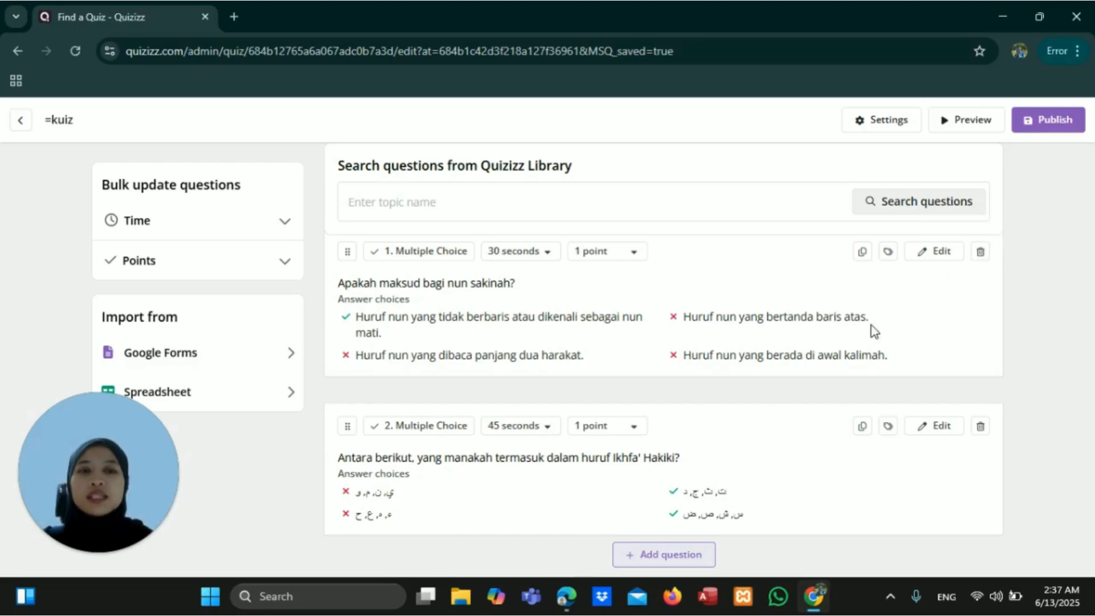
pyautogui.scroll(1, 874, 331)
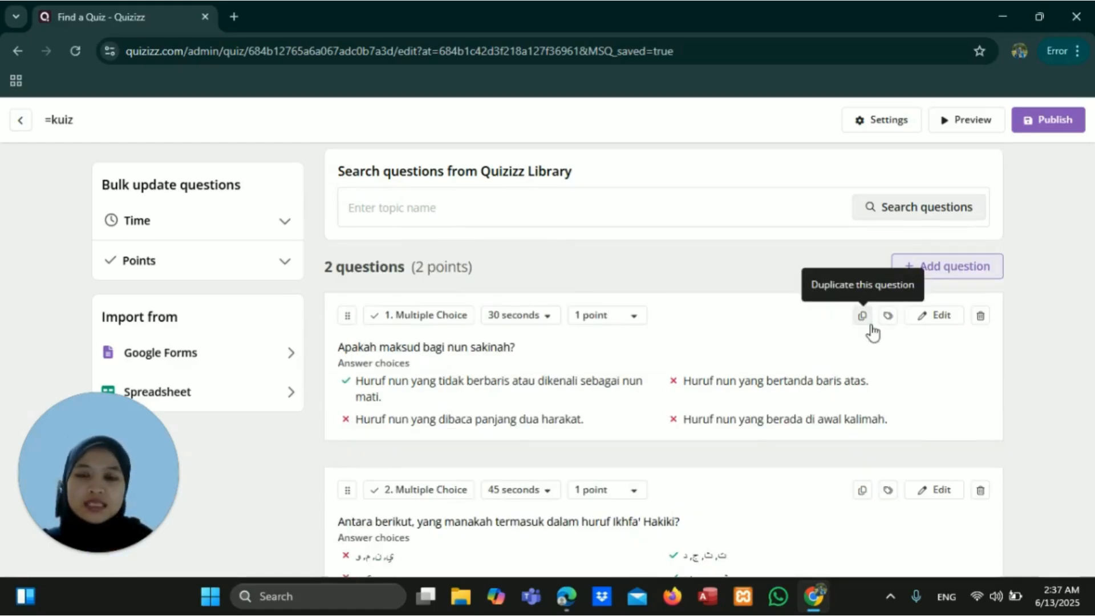
pyautogui.scroll(-1, 826, 410)
pyautogui.scroll(1, 827, 408)
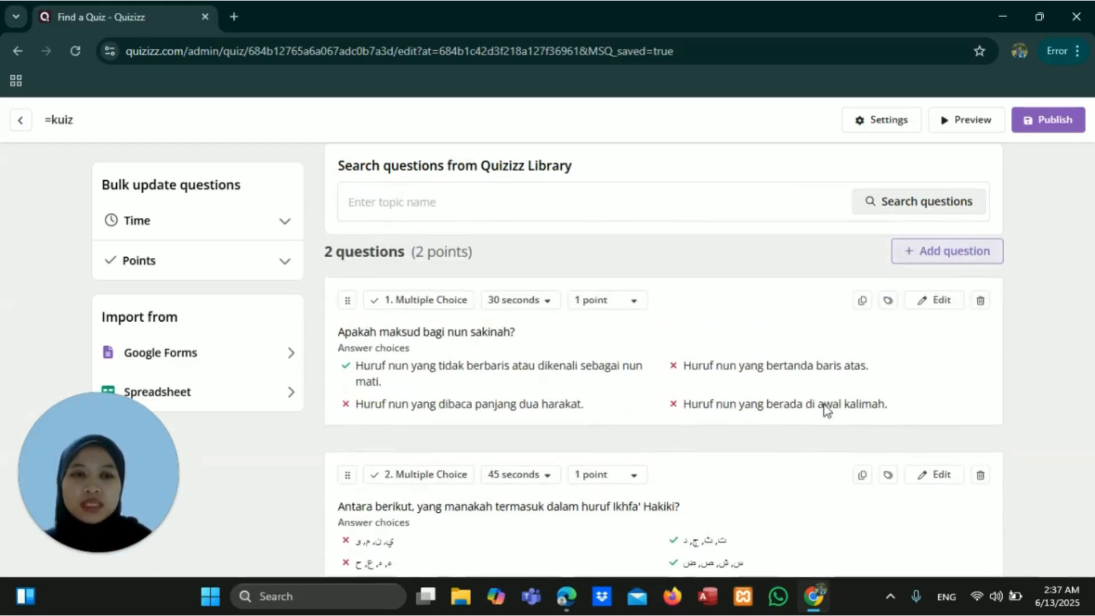
pyautogui.scroll(-1, 825, 409)
pyautogui.scroll(1, 829, 399)
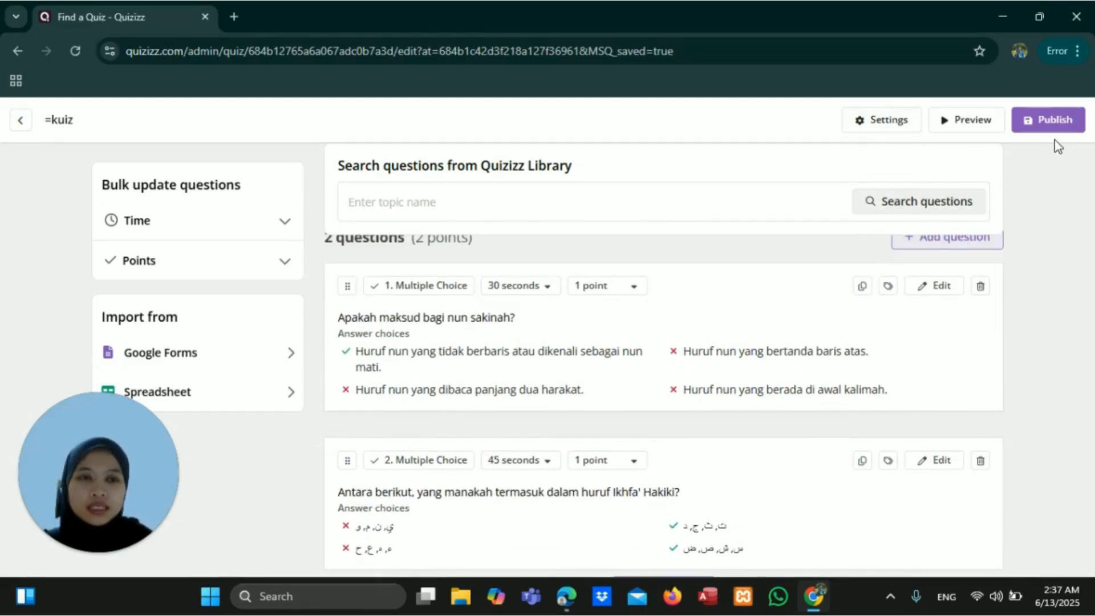
# - Open the quiz settings and rename the quiz as MUDAHNYA TAJWID
pyautogui.click(874, 129)
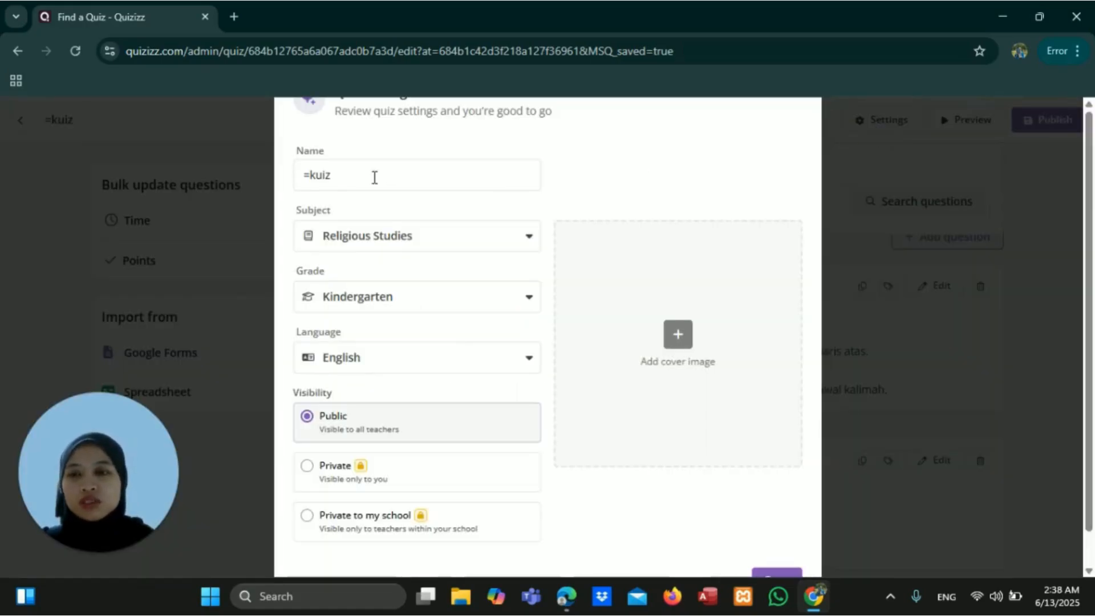
pyautogui.click(341, 177)
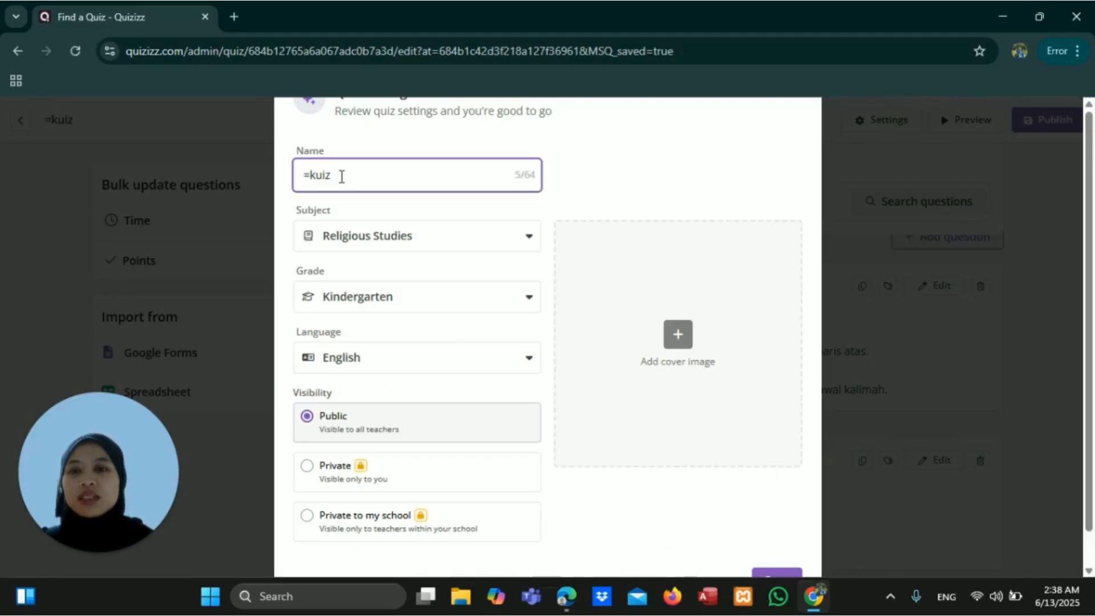
pyautogui.moveTo(341, 177); pyautogui.dragTo(302, 177)
pyautogui.press('BackSpace')
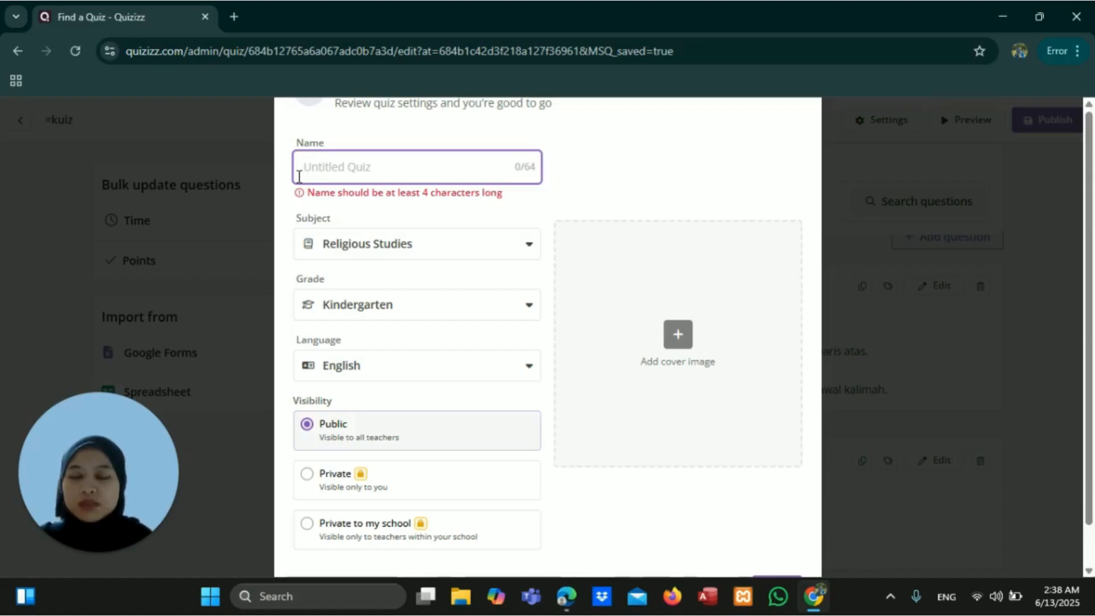
pyautogui.press('capslock')
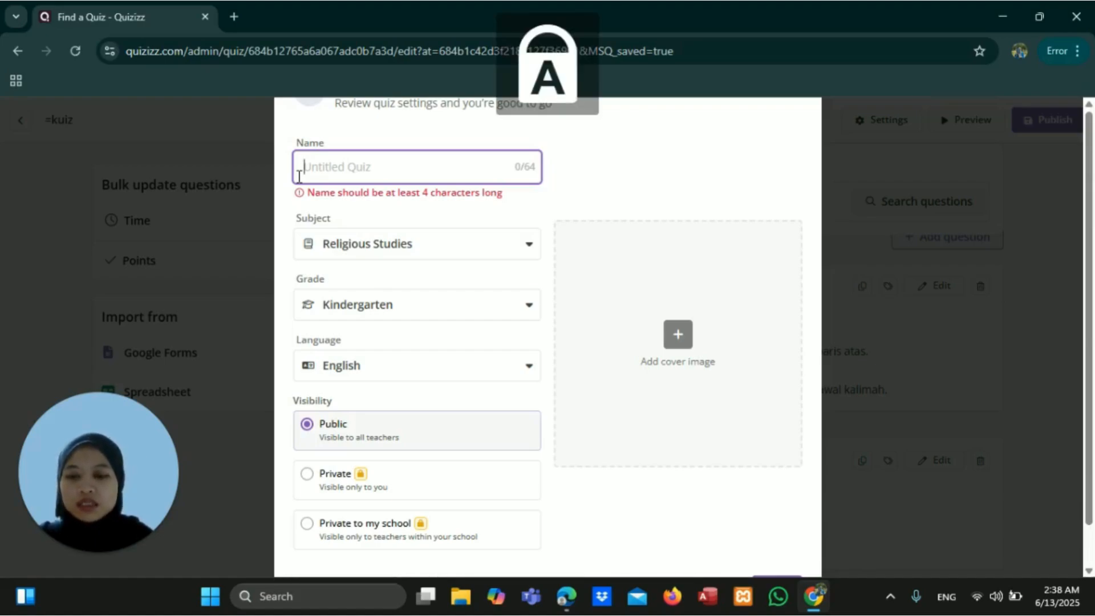
pyautogui.write('MUD')
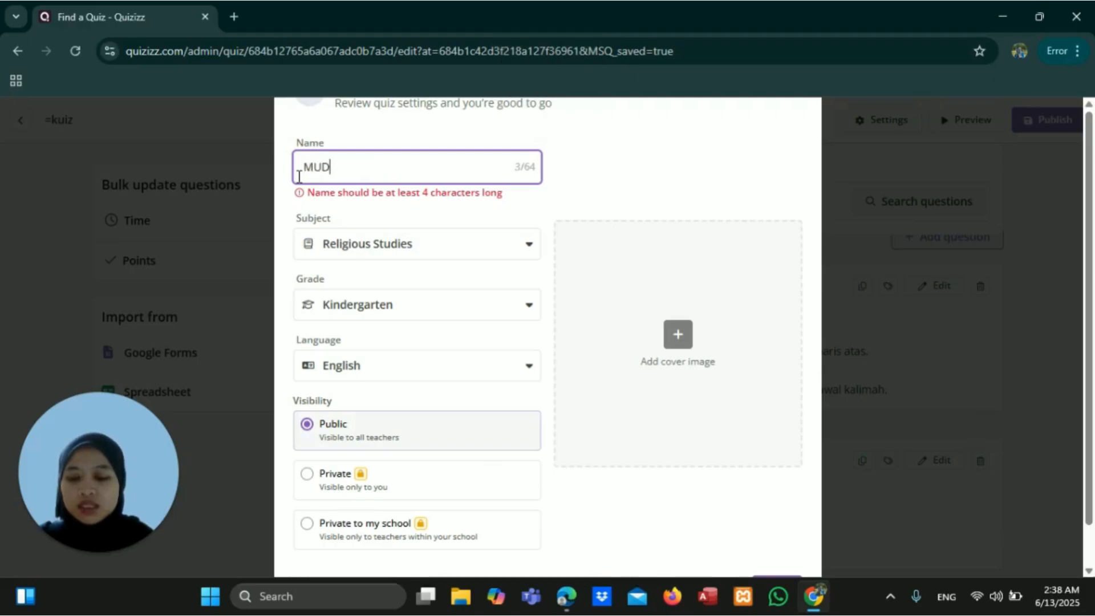
pyautogui.write('AHNYA TAJWID')
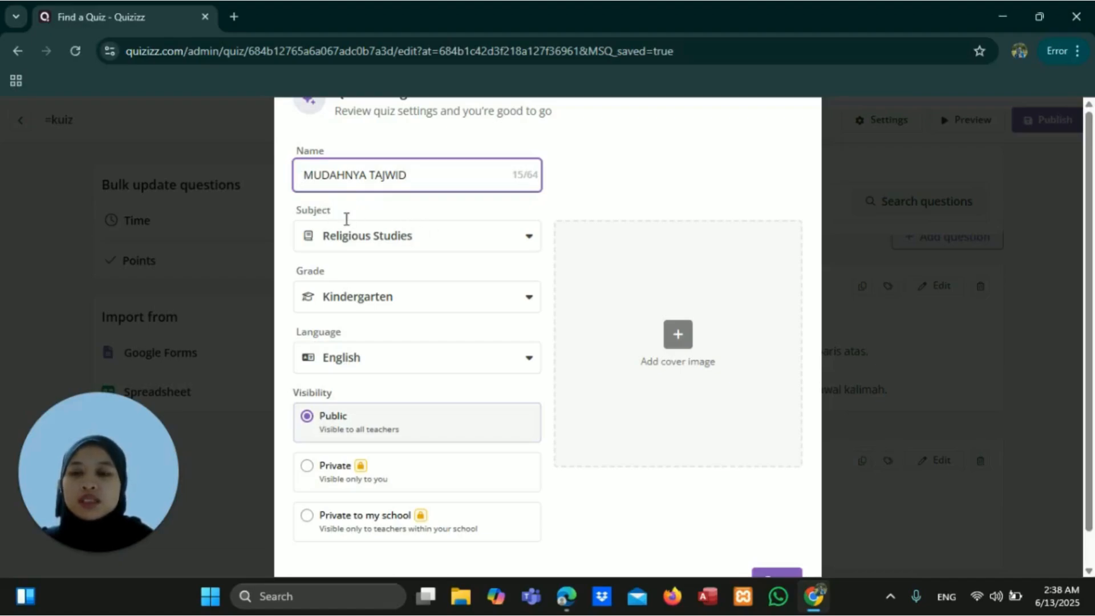
# - Choose Religious Studies as the quiz's subject and 9th Grade as its grade
pyautogui.click(442, 242)
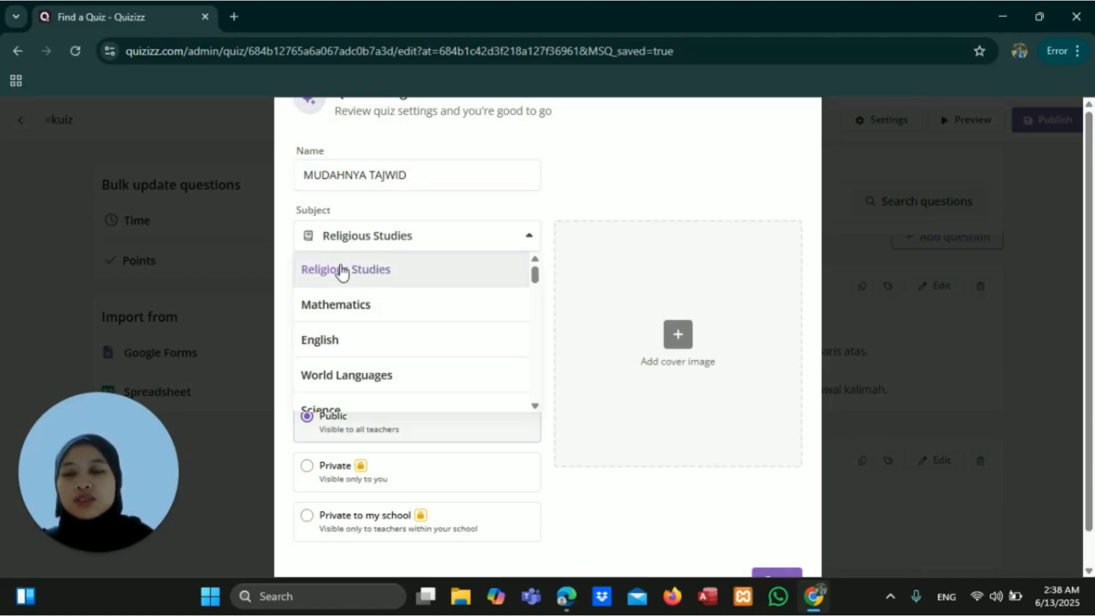
pyautogui.click(501, 281)
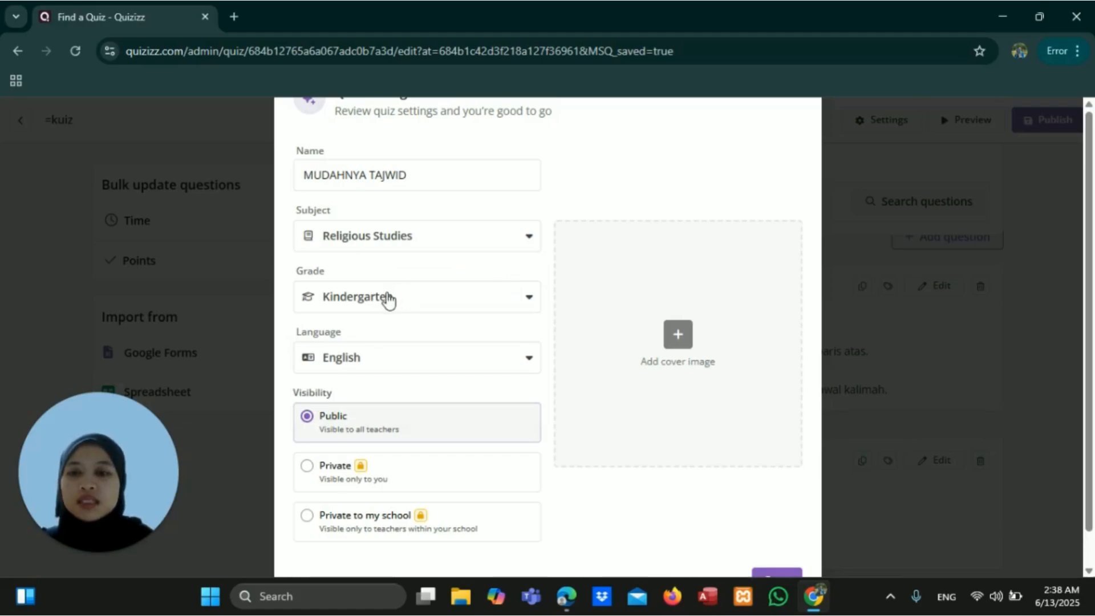
pyautogui.click(388, 299)
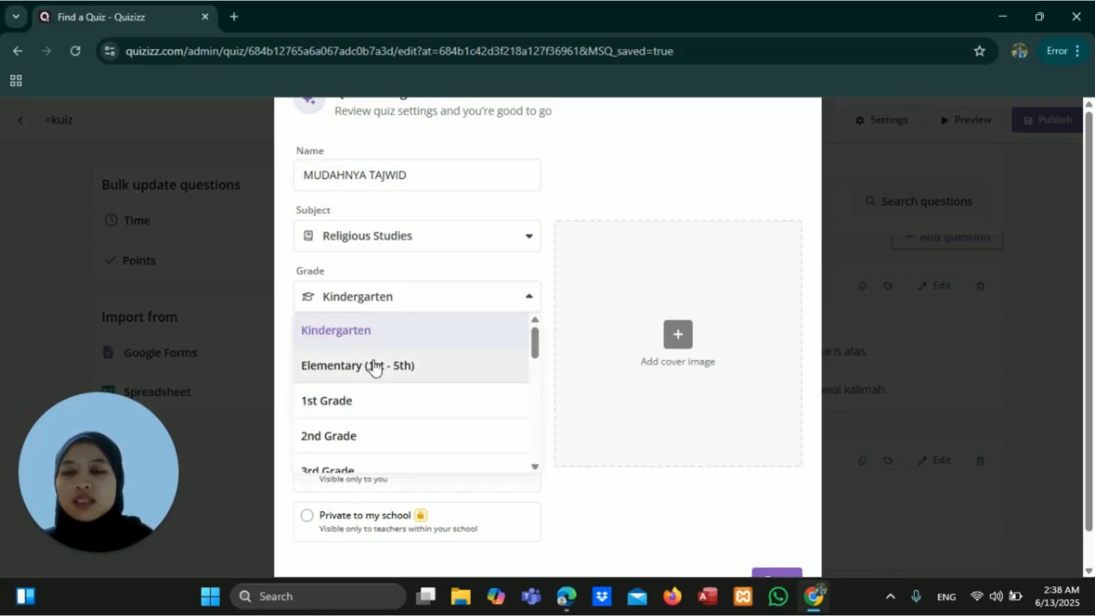
pyautogui.scroll(-4, 373, 367)
pyautogui.scroll(-3, 374, 367)
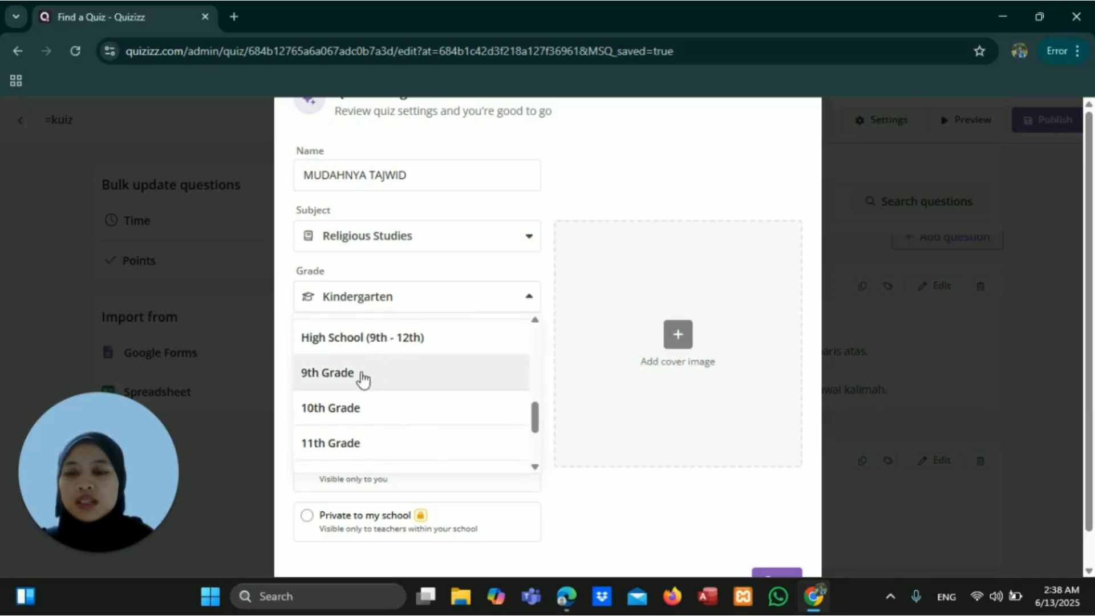
pyautogui.click(362, 377)
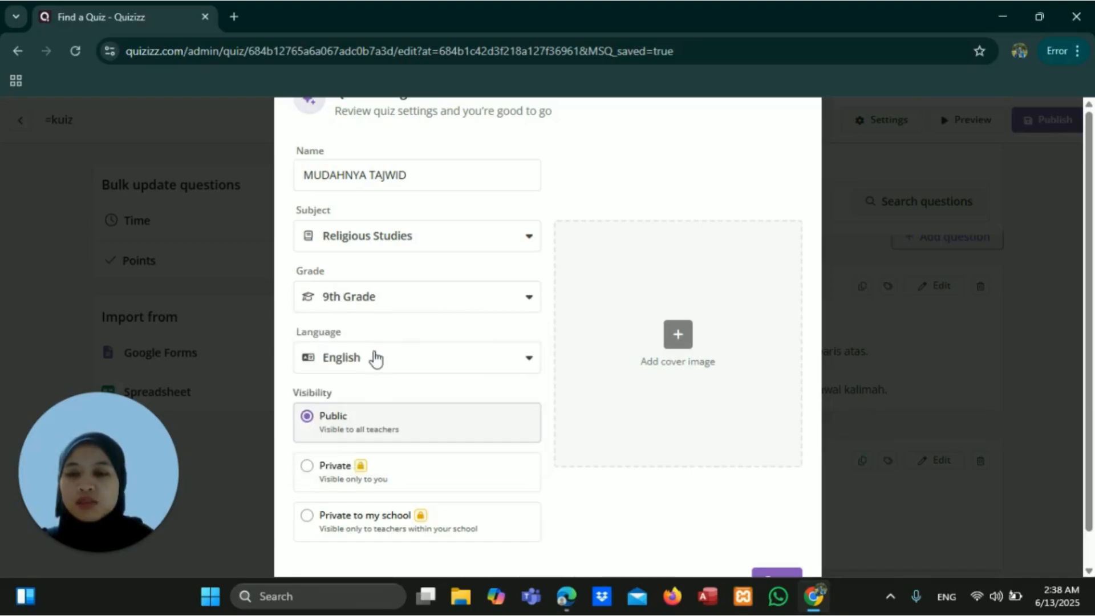
# - Set the quiz language to Malay and save the quiz settings with public visibility
pyautogui.click(393, 361)
pyautogui.scroll(-20, 366, 445)
pyautogui.click(350, 455)
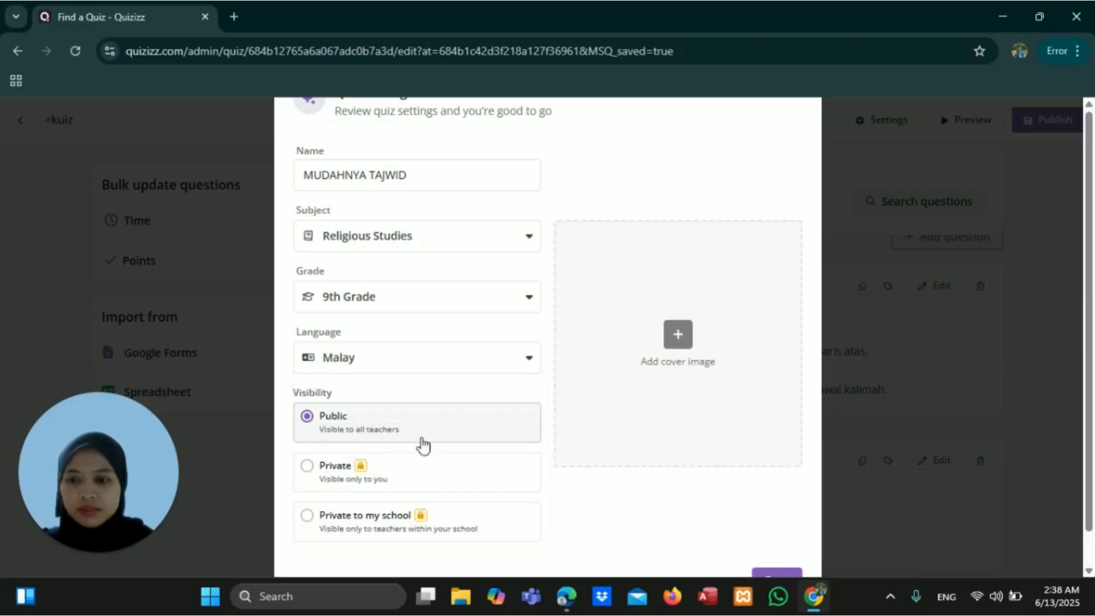
pyautogui.scroll(-1, 508, 450)
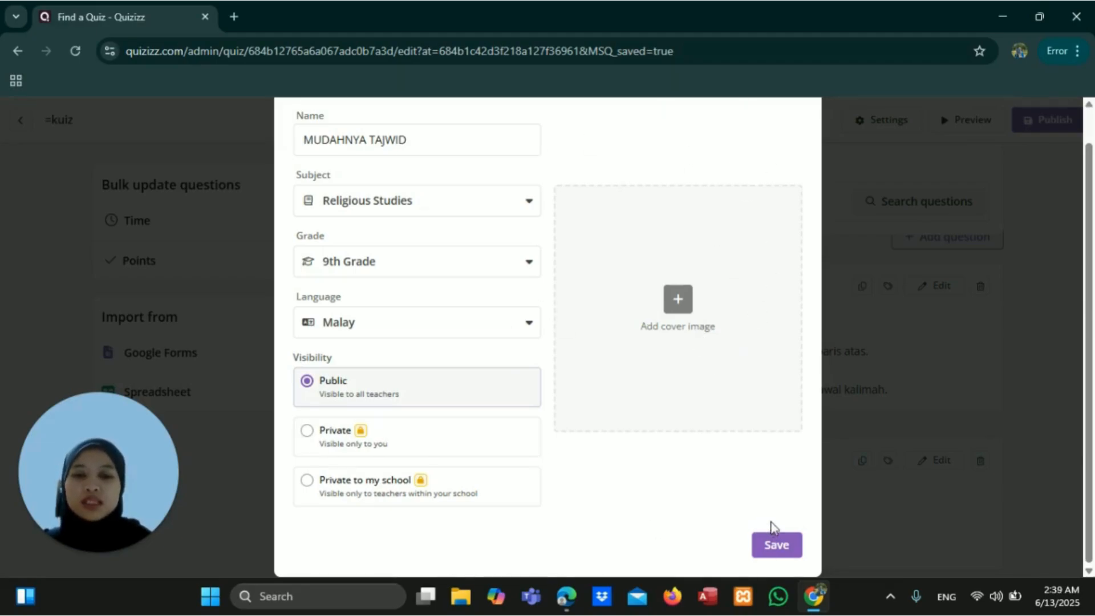
pyautogui.click(778, 544)
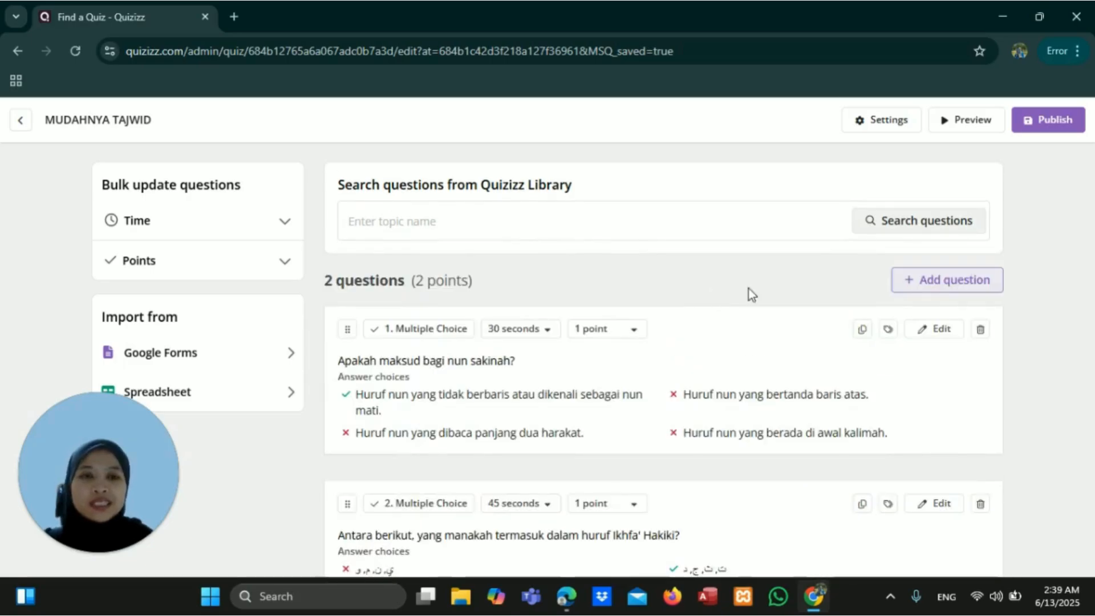
# - Preview the quiz in the participant's view and advance from the first question to the second
pyautogui.click(958, 128)
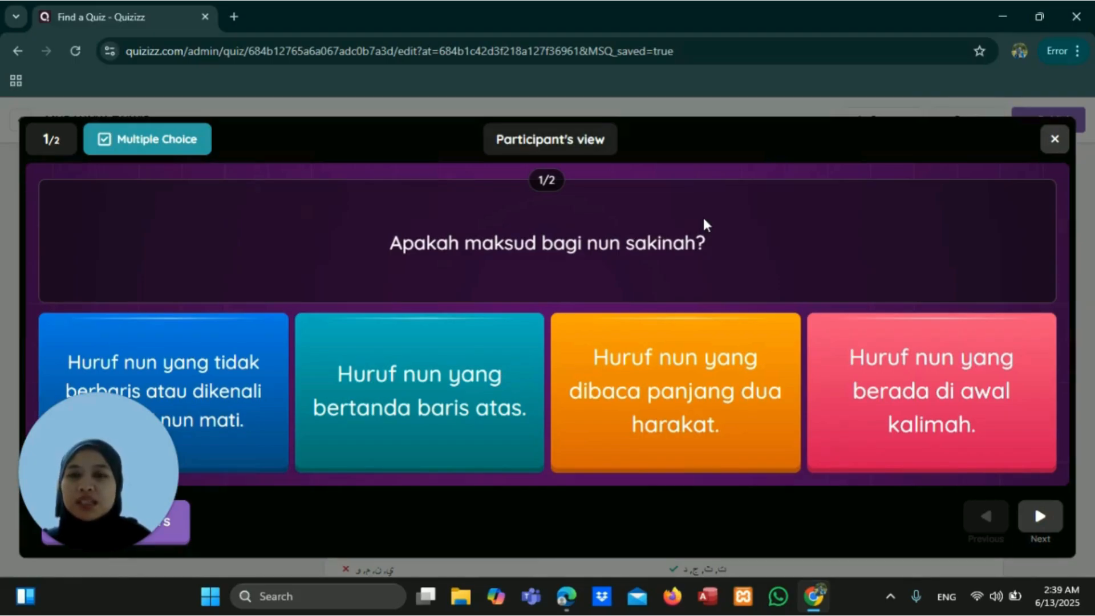
pyautogui.click(1037, 512)
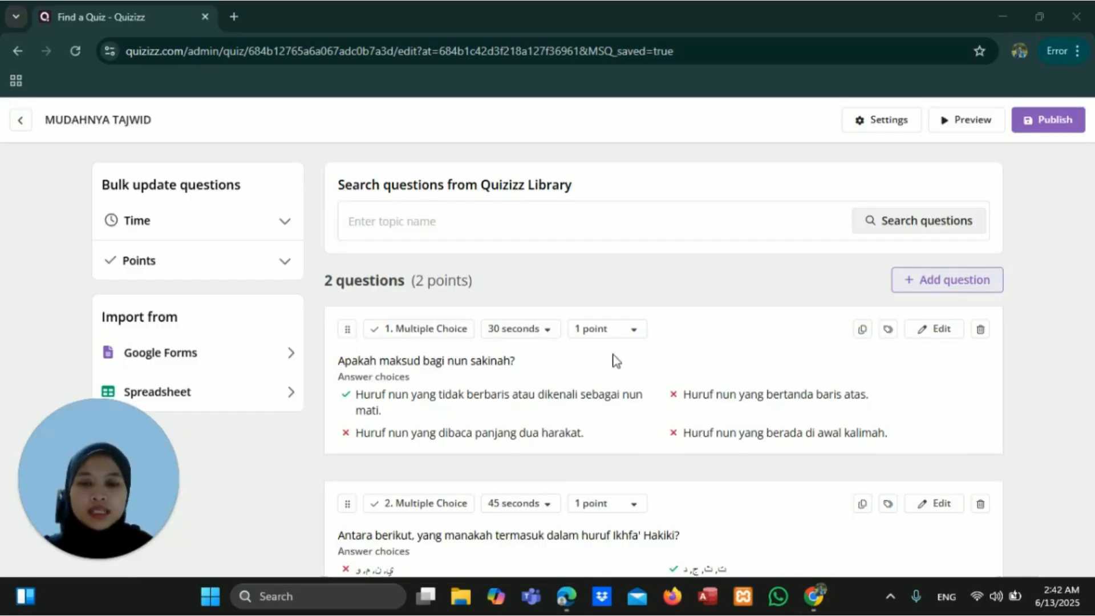
# - Set the time limit of both questions to 1.5 minutes and the nun sakinah question's score to 1 point
pyautogui.scroll(-1, 615, 359)
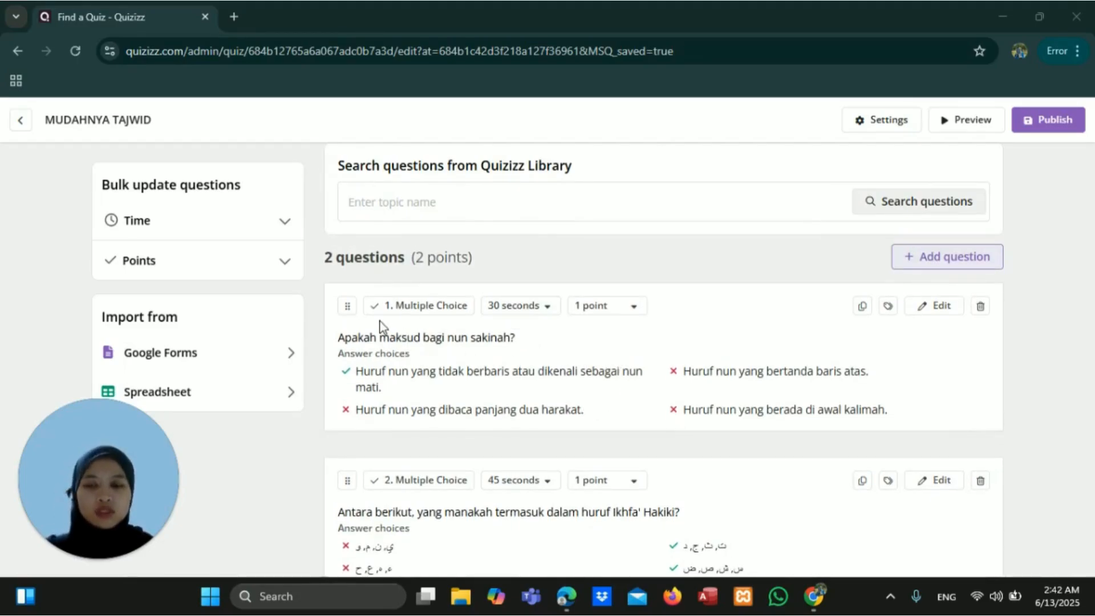
pyautogui.click(548, 313)
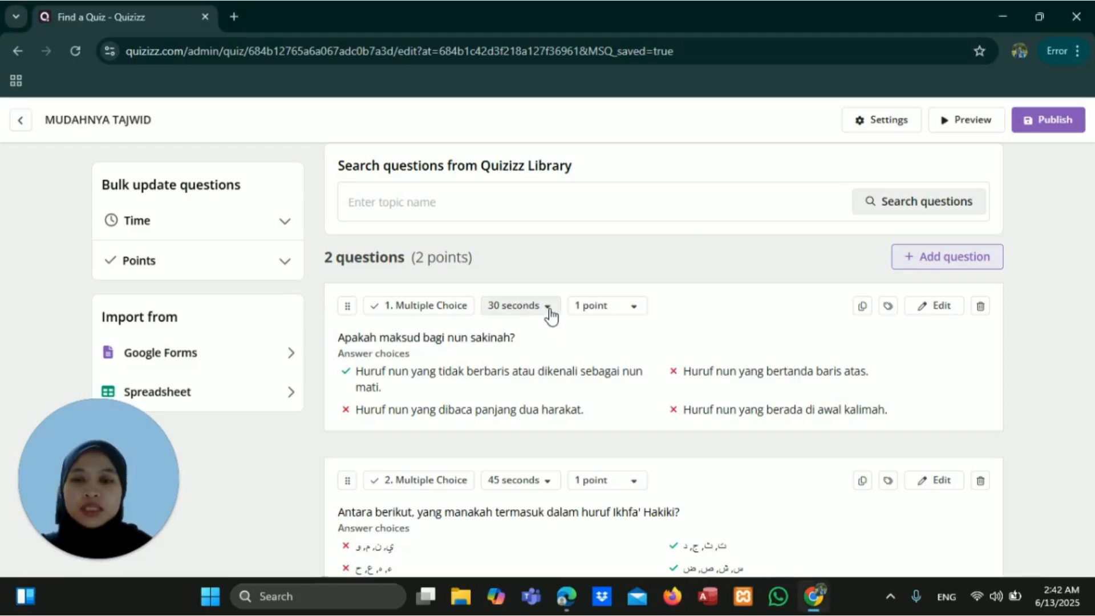
pyautogui.click(607, 306)
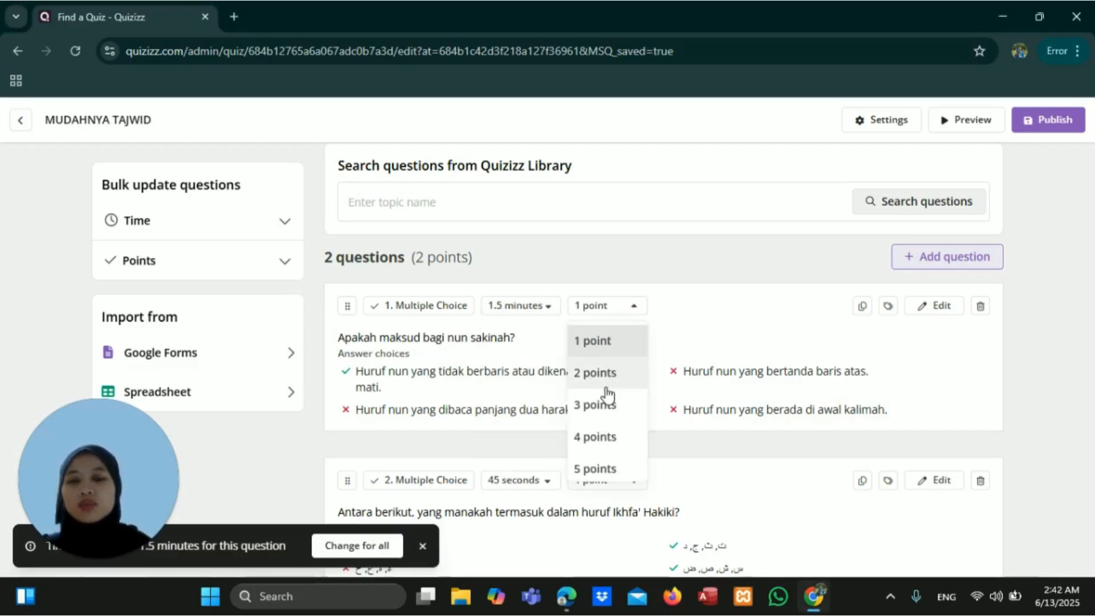
pyautogui.scroll(-1, 608, 393)
pyautogui.scroll(-1, 608, 394)
pyautogui.scroll(1, 609, 393)
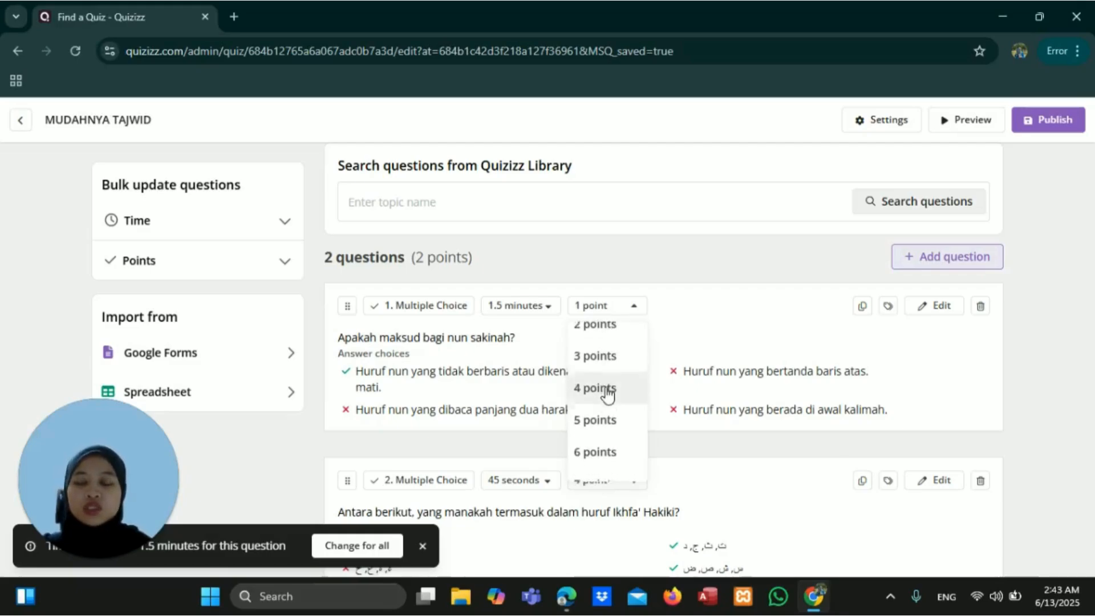
pyautogui.scroll(-3, 609, 393)
pyautogui.scroll(-2, 608, 394)
pyautogui.scroll(5, 608, 393)
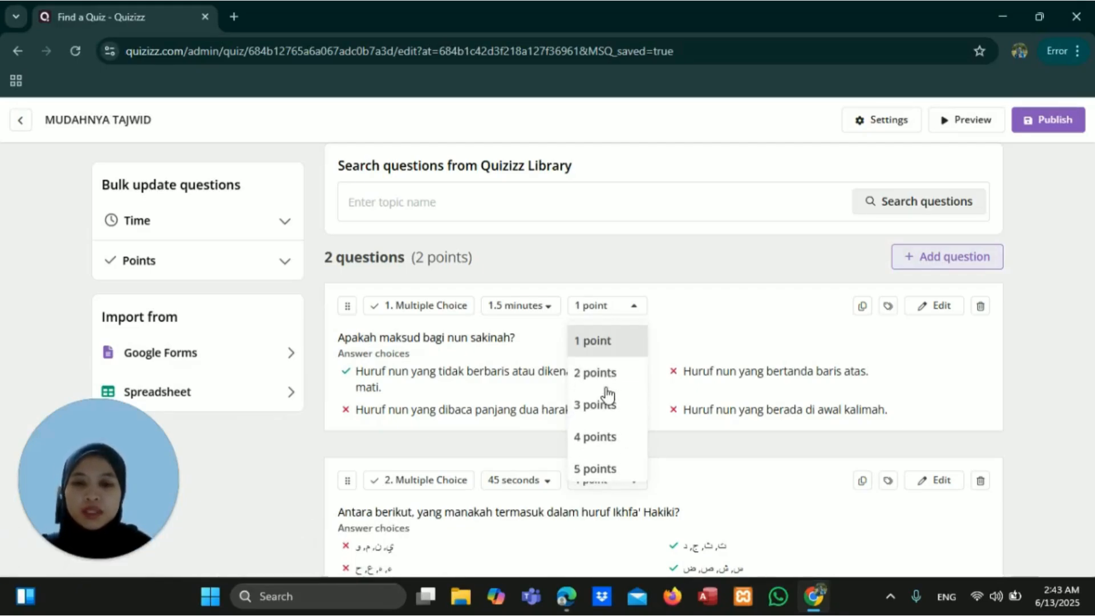
pyautogui.click(588, 348)
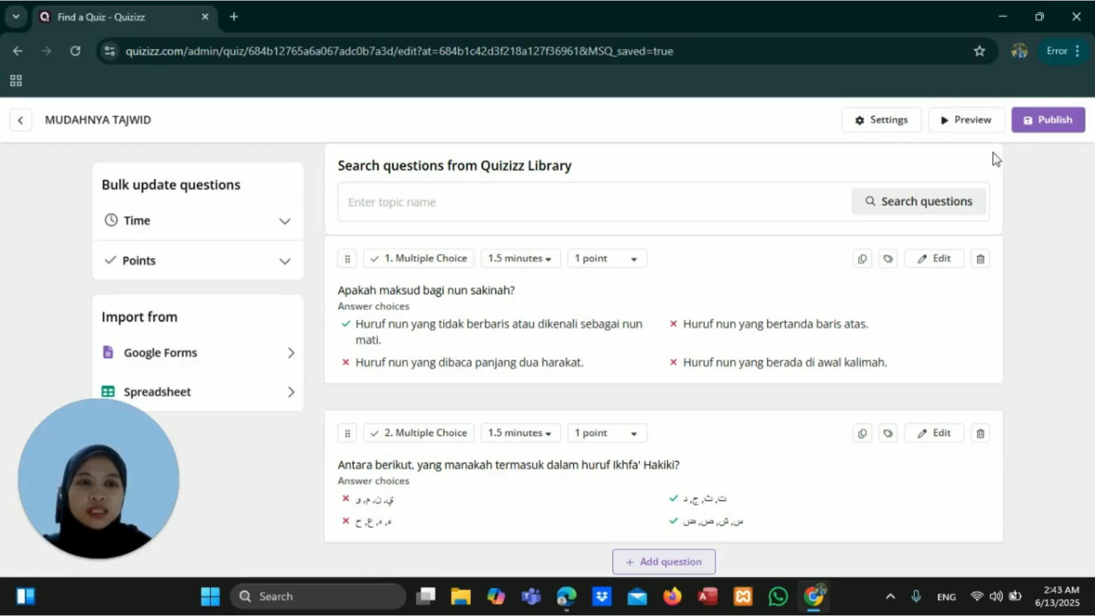
# - Publish the quiz and look over its two questions and their answers on the quiz page
pyautogui.click(1044, 119)
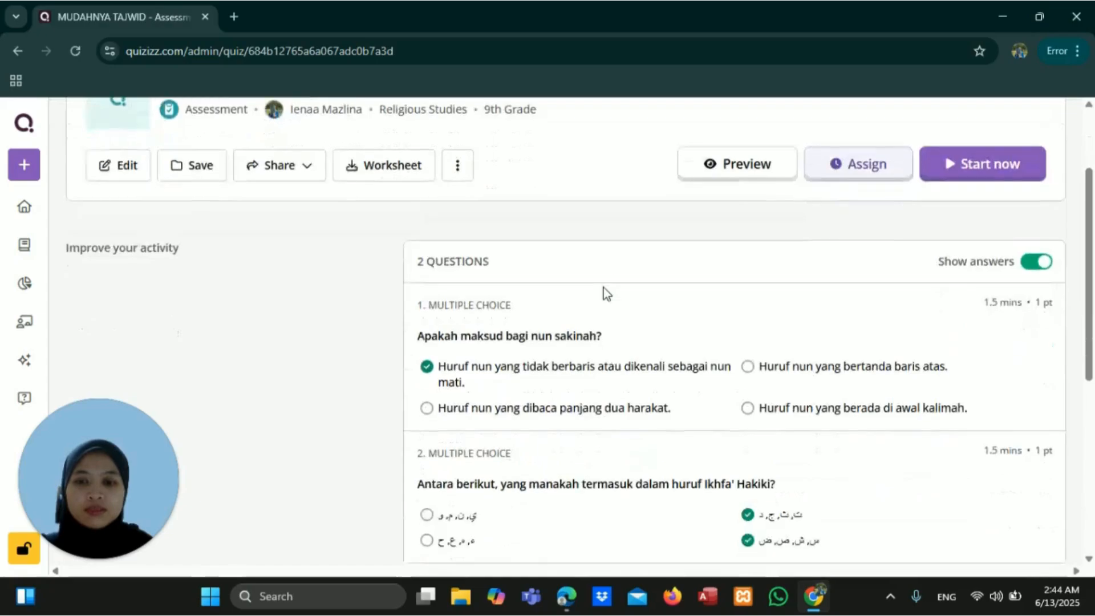
pyautogui.scroll(-2, 603, 287)
pyautogui.scroll(-1, 604, 288)
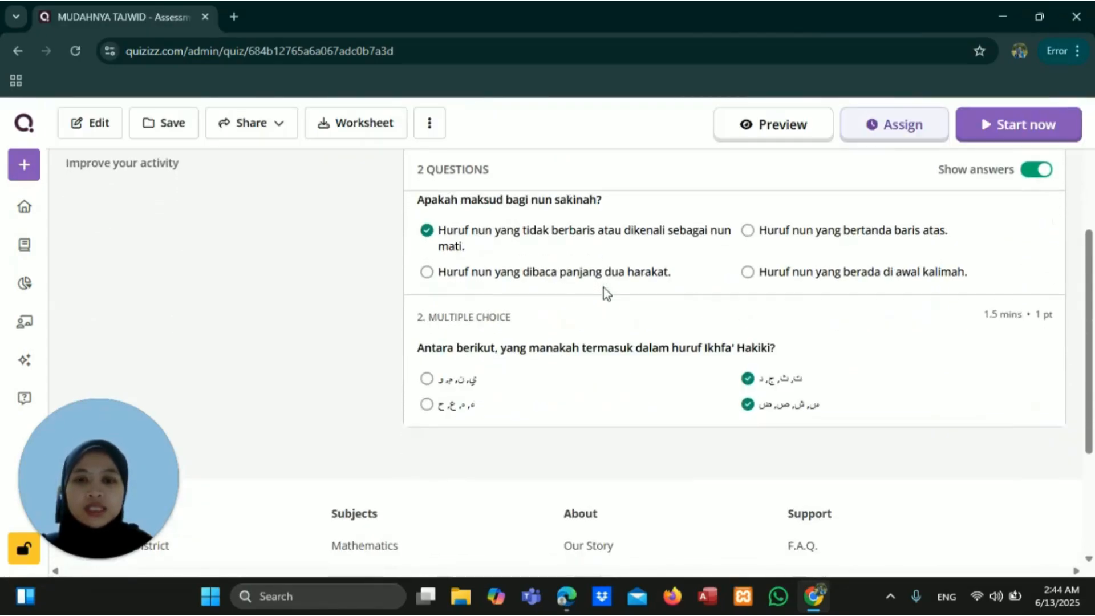
pyautogui.scroll(3, 603, 287)
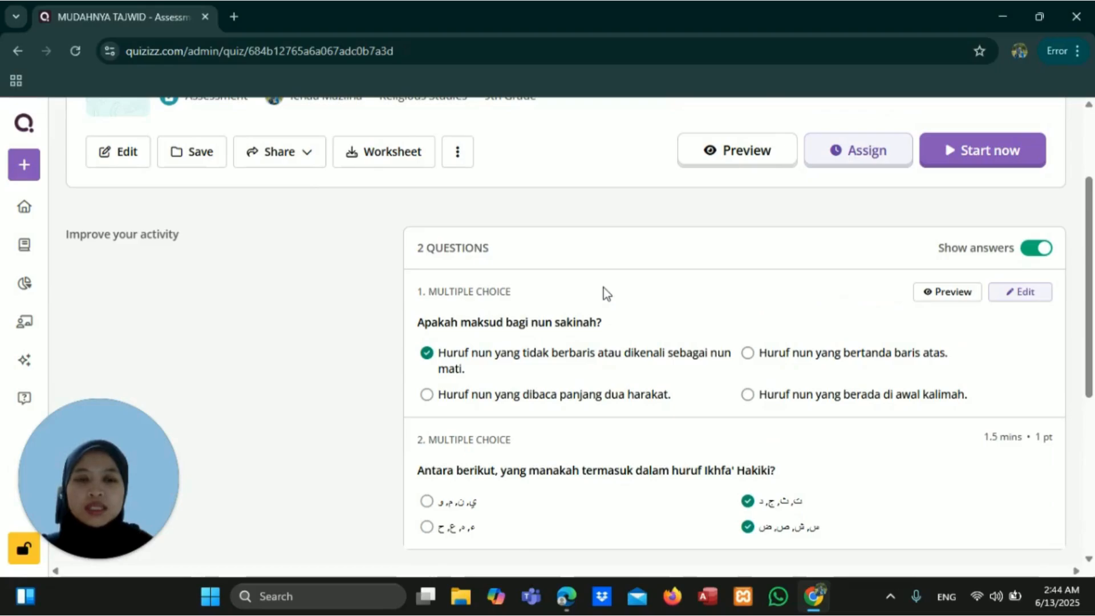
pyautogui.scroll(-1, 604, 288)
pyautogui.scroll(1, 603, 287)
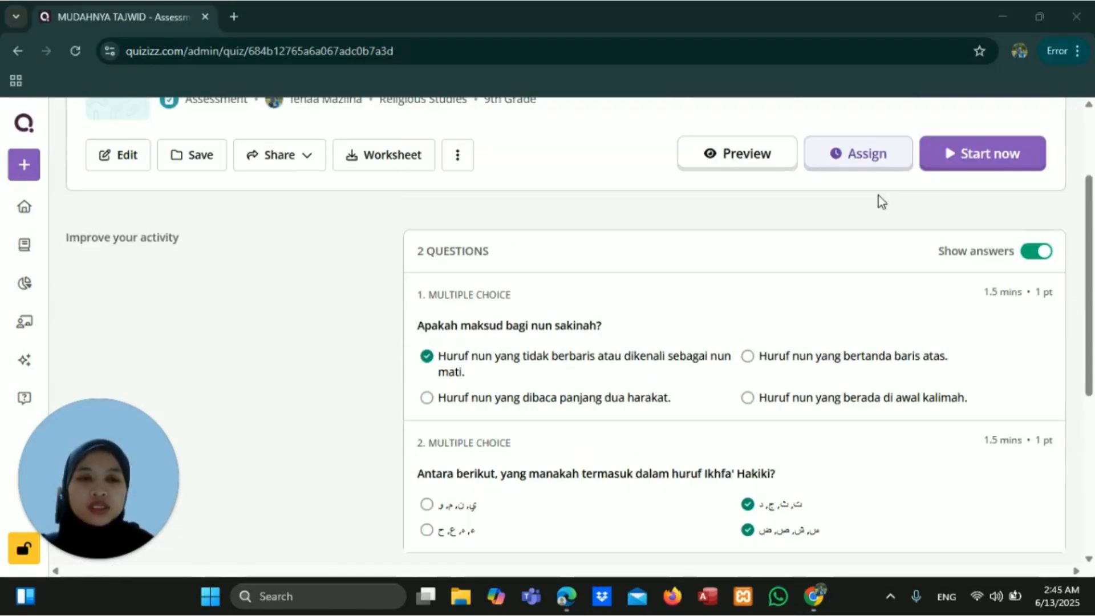